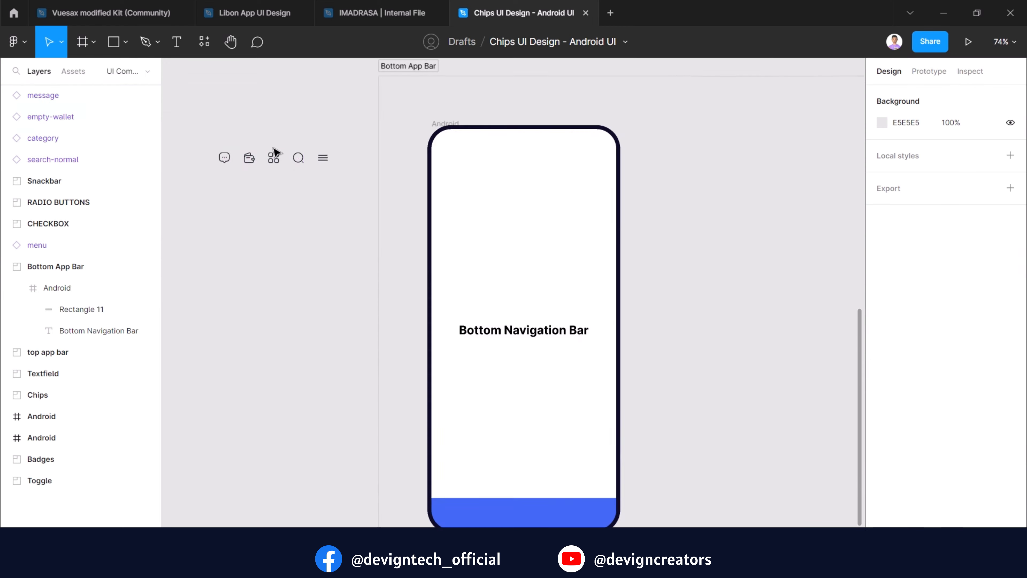
Move the five loose icons from the canvas onto the blue bar in the phone frame.
drag(207, 120, 343, 211)
drag(278, 159, 529, 516)
scroll(528, 515, up, 5)
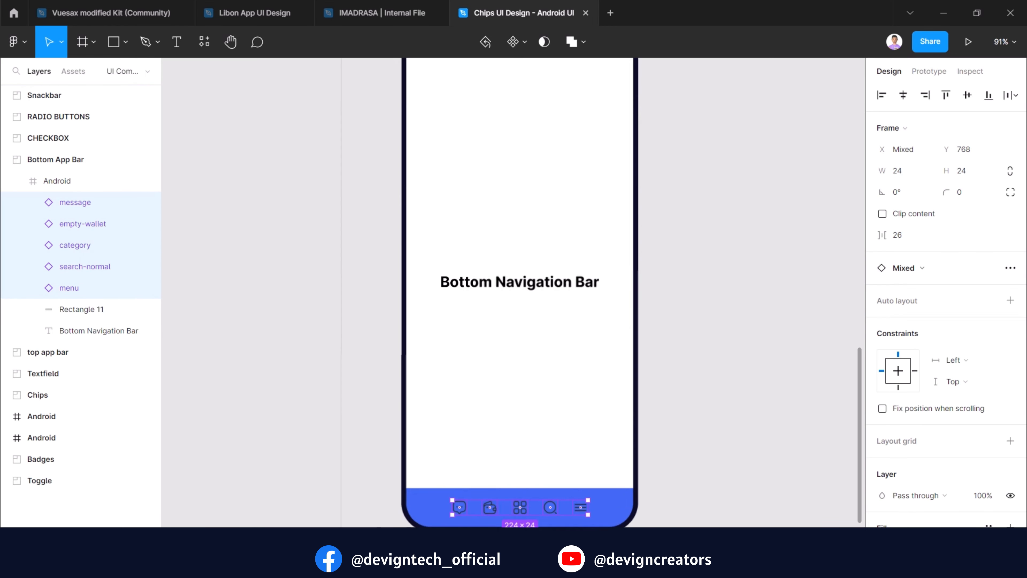
click(562, 265)
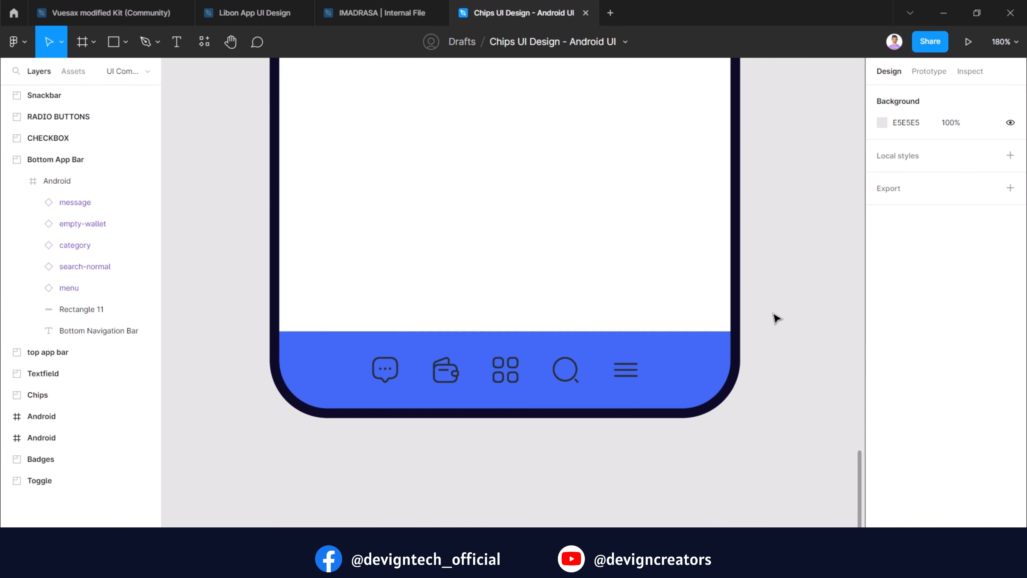
Set the colour of all five icons in the blue bar to FFFFFF.
click(379, 409)
click(391, 370)
shift+click(446, 370)
shift+click(506, 371)
shift+click(576, 370)
shift+click(626, 371)
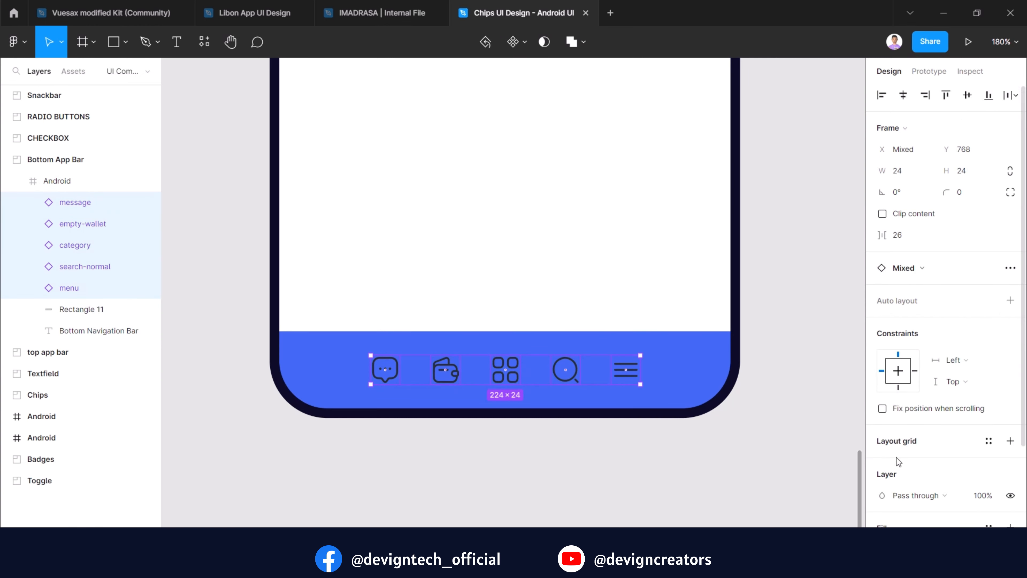
scroll(896, 463, down, 3)
click(906, 461)
text(FFFFFF)
click(725, 463)
Move the menu icon toward the bar's right end and the message icon toward its left end.
drag(626, 376, 690, 370)
key(alt)
click(384, 368)
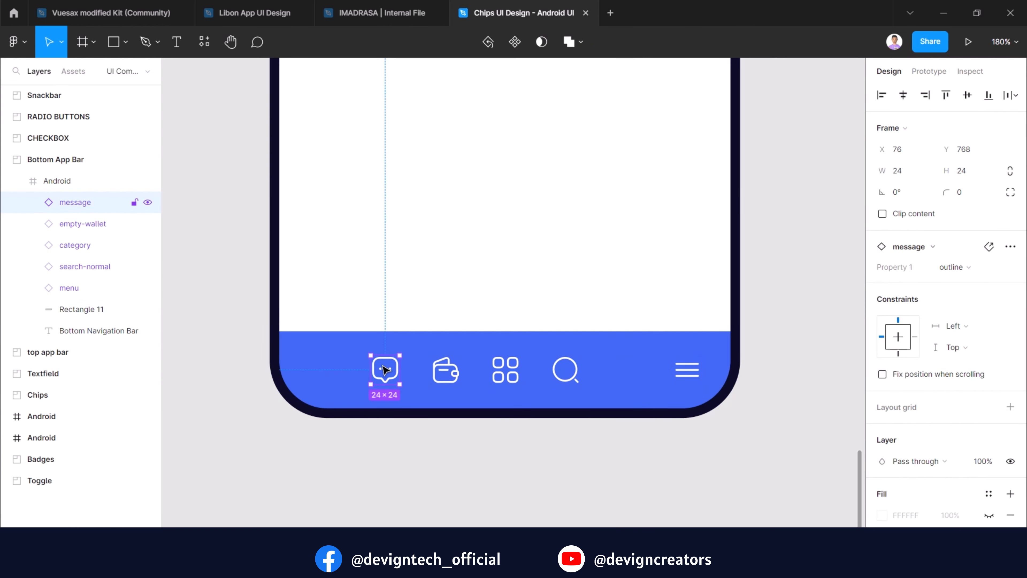
drag(385, 368, 326, 368)
Distribute the five bar icons with equal horizontal spacing.
shift+click(445, 369)
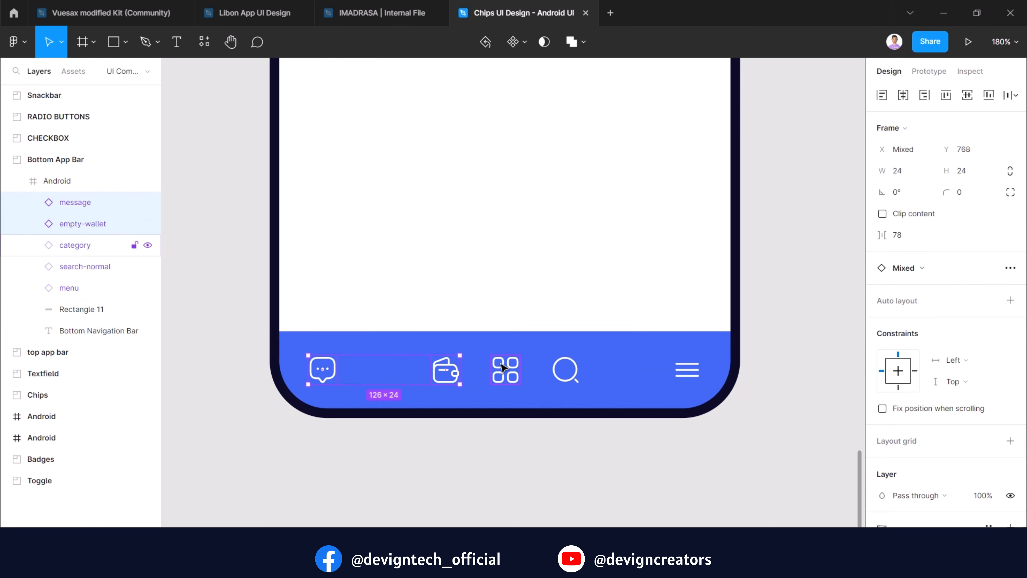
shift+click(506, 369)
shift+click(565, 368)
shift+click(686, 368)
click(1016, 95)
click(929, 154)
scroll(649, 456, down, 4)
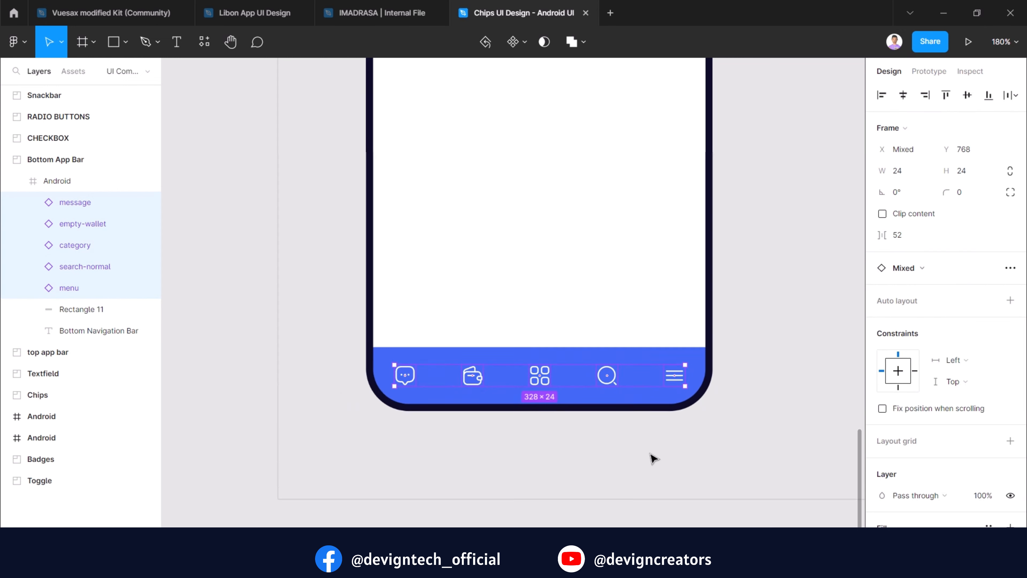
click(510, 416)
Draw a circle about 52 × 52 over the blue bar's upper edge, above the middle category icon.
scroll(569, 427, down, 3)
drag(537, 417, 520, 470)
scroll(478, 420, up, 2)
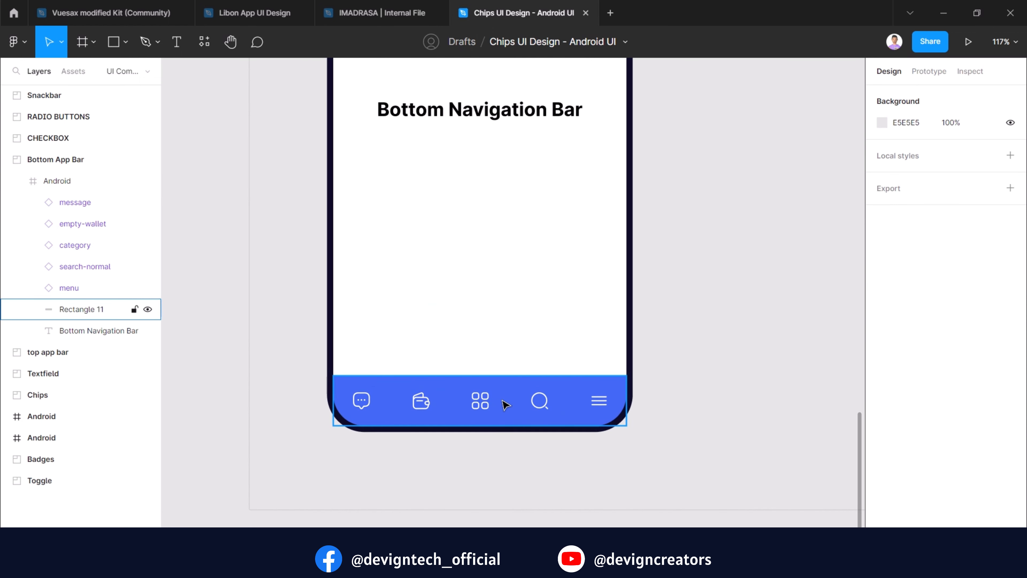
click(125, 42)
click(109, 118)
scroll(473, 364, up, 3)
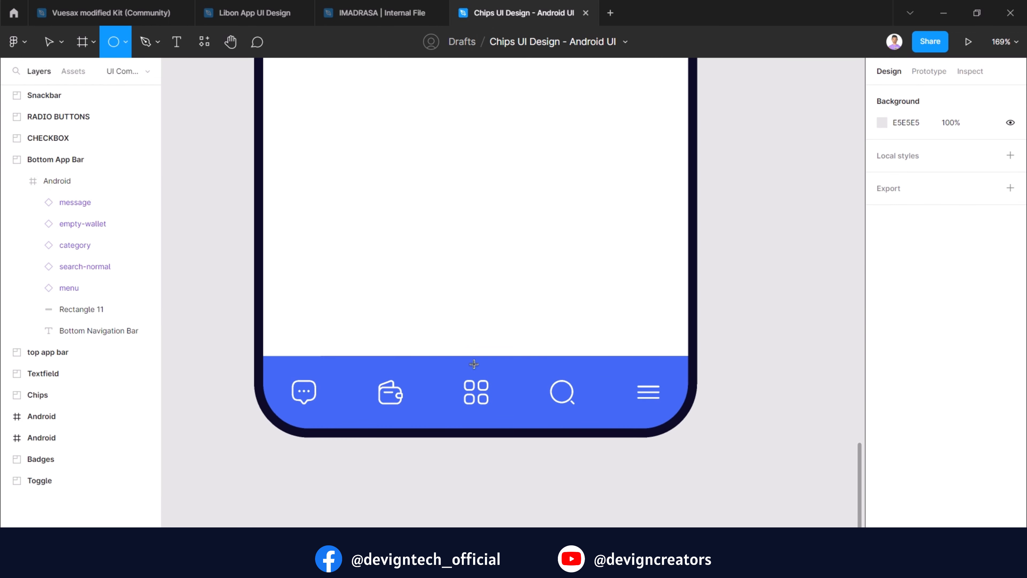
drag(473, 364, 481, 349)
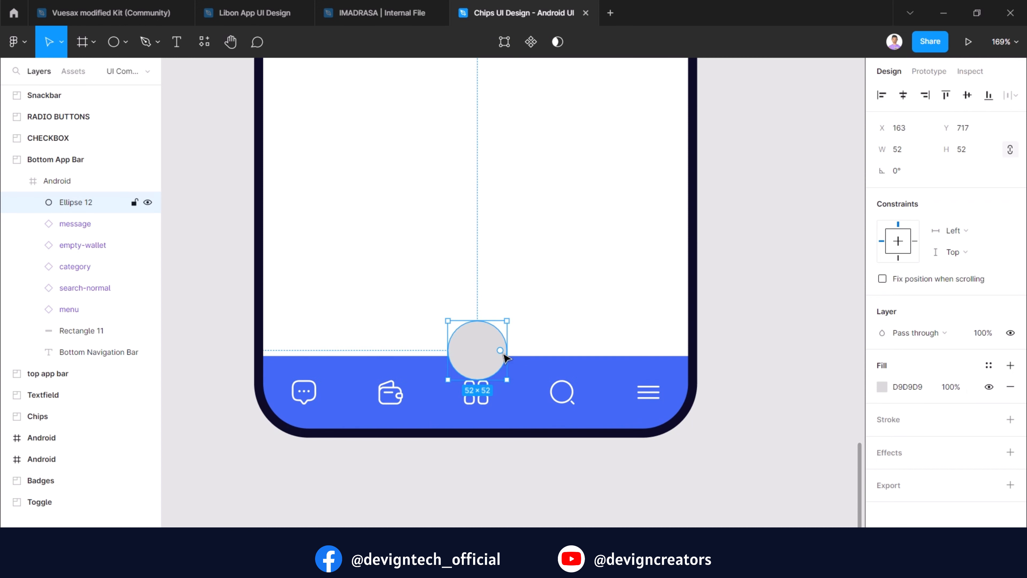
Colour the circle with the bar's blue and enlarge it.
key(i)
click(509, 360)
key(Escape)
click(497, 362)
scroll(504, 383, up, 1)
drag(507, 379, 519, 390)
Subtract the circle from the blue bar rectangle and send the notched shape behind the icons.
shift+click(548, 371)
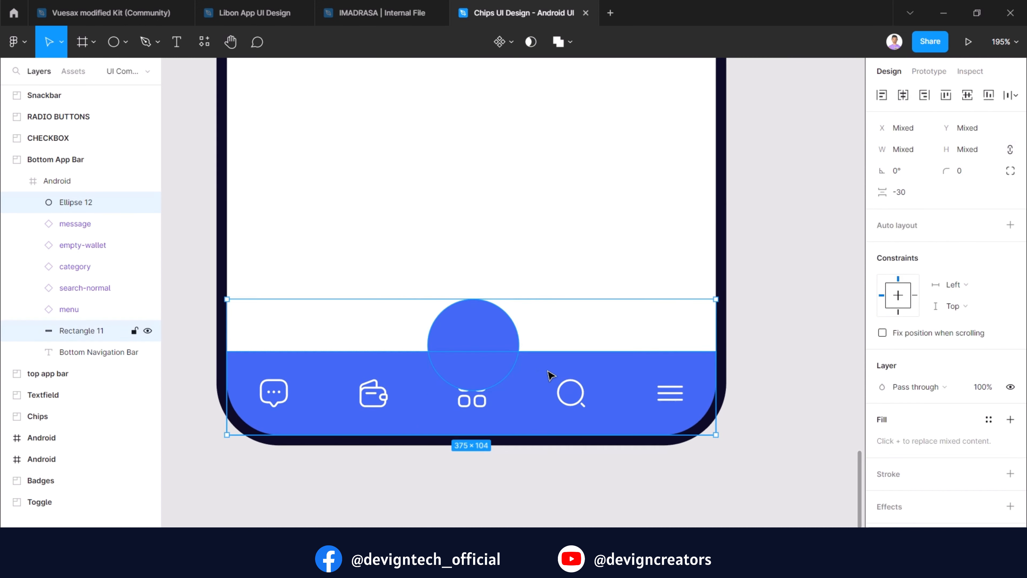
click(570, 42)
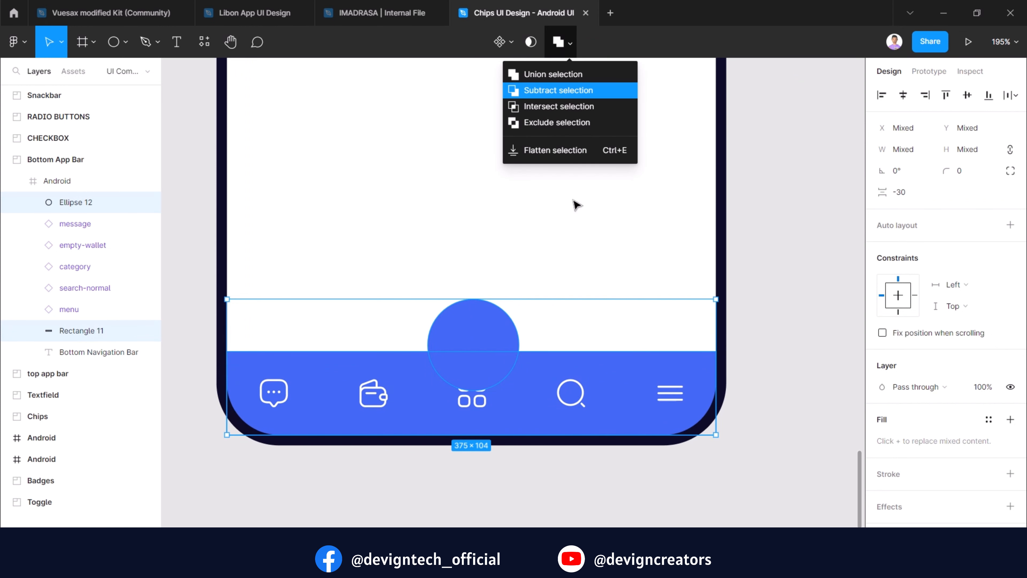
click(570, 90)
click(566, 325)
click(596, 395)
key([)
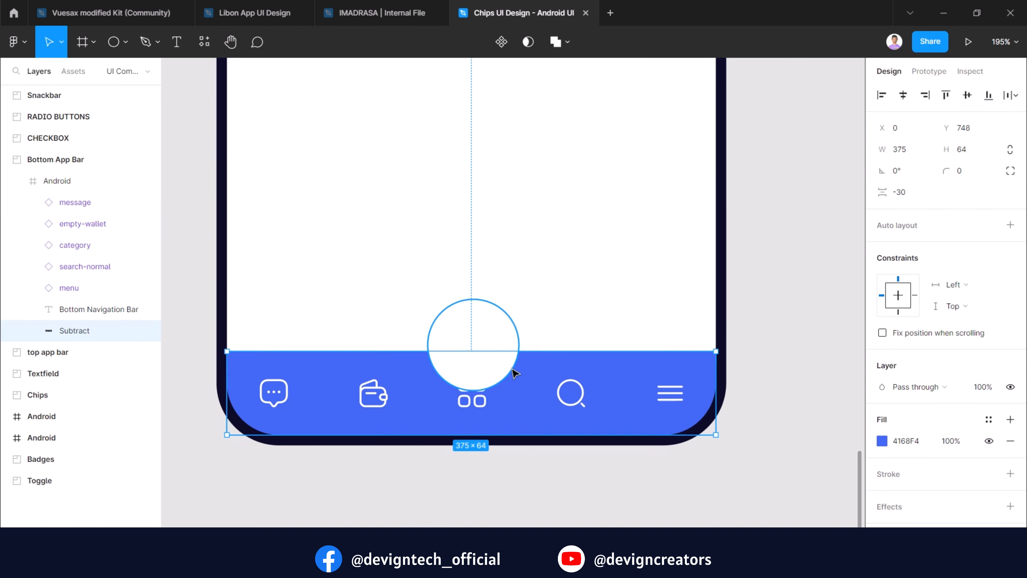
Paste a copy of the blue circle in place over the notch and shrink it to 60 × 60.
key(Escape)
key(ctrl+shift+v)
drag(517, 300, 510, 308)
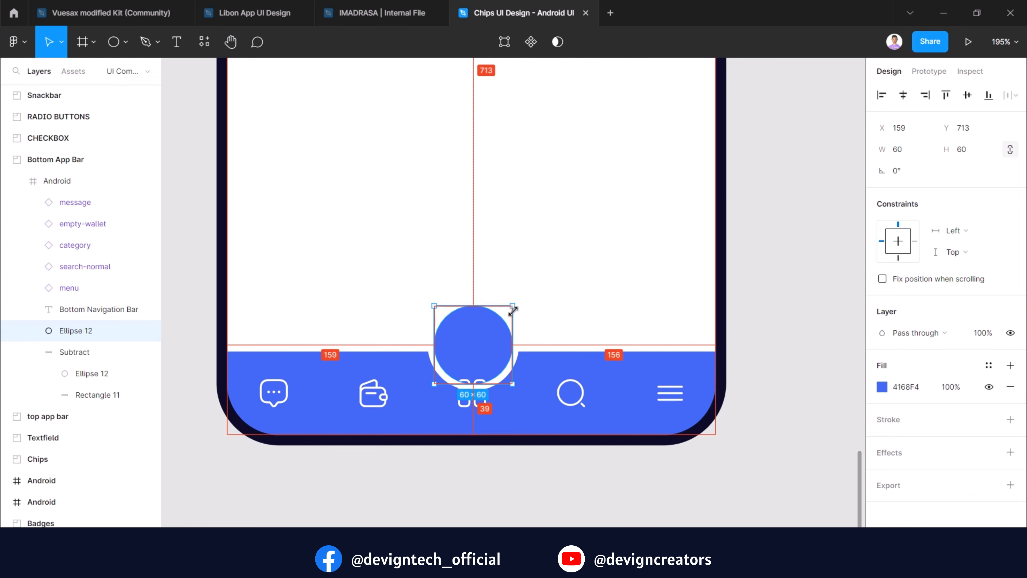
key(Escape)
scroll(476, 394, up, 1)
Bring the category icon to the front and move it up into the blue circle.
click(477, 400)
key(])
key(shift+Up)
key(shift+Up)
key(shift+Up)
scroll(476, 400, up, 1)
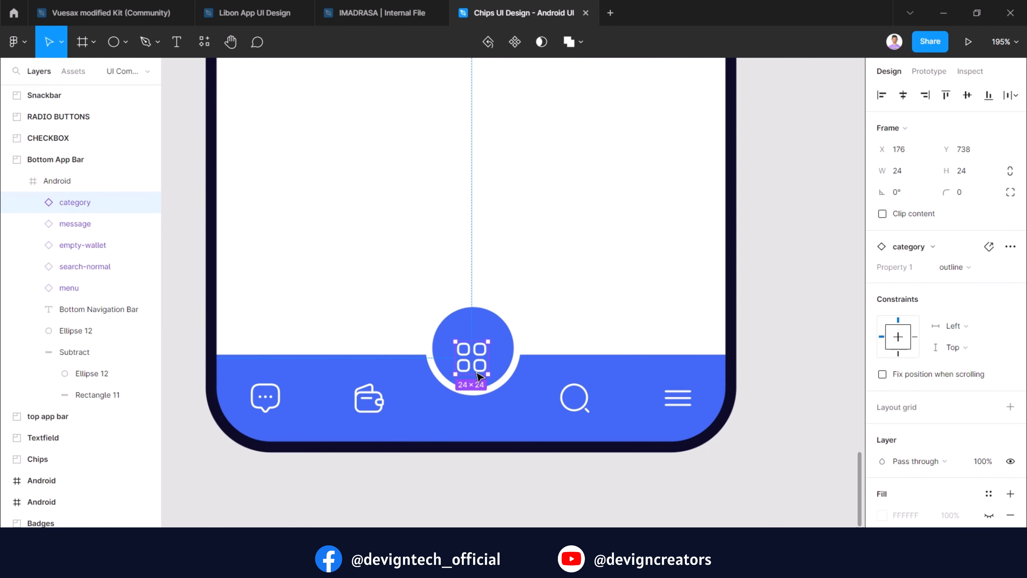
key(Up)
key(Up)
key(Up)
key(Up)
key(Up)
key(Up)
key(Up)
Centre the category icon and the circle on each other both ways, and group them.
shift+click(509, 350)
click(903, 95)
click(967, 95)
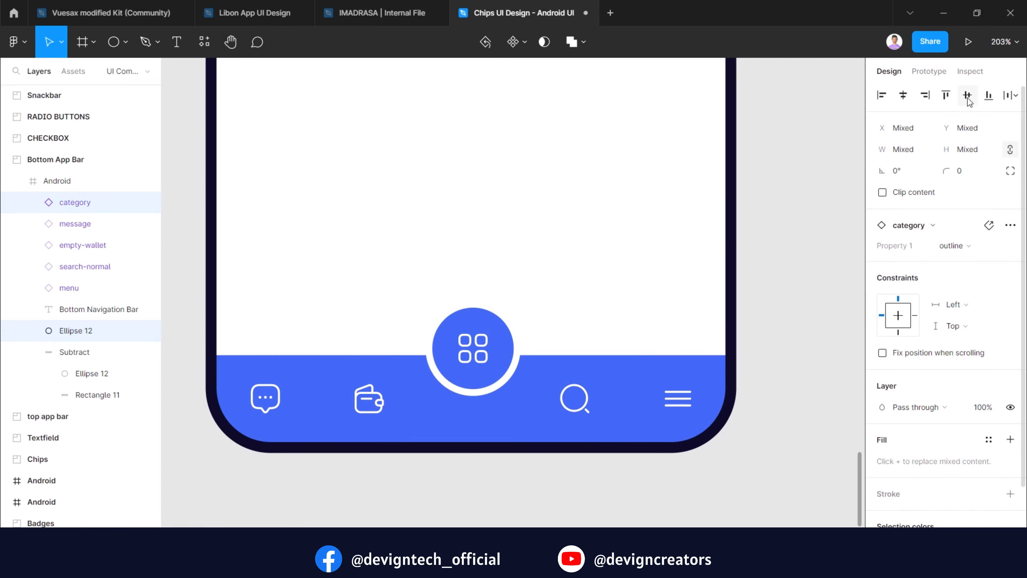
scroll(488, 207, down, 3)
key(ctrl+g)
key(Escape)
scroll(545, 355, down, 3)
Set the white colour of the message, wallet, search and menu icons to 60% opacity.
click(546, 355)
shift+click(437, 350)
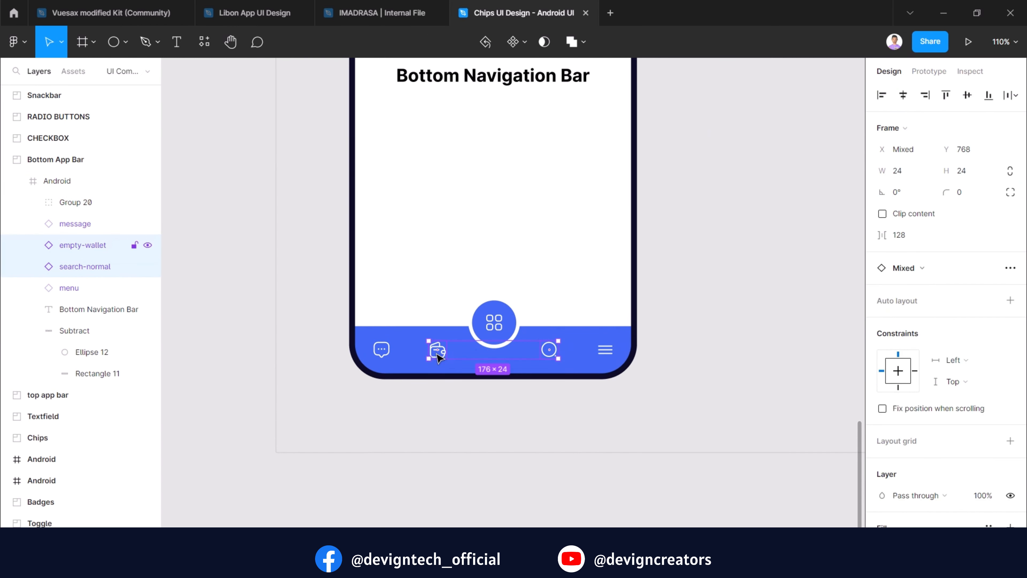
shift+click(382, 348)
shift+click(605, 350)
scroll(934, 499, down, 3)
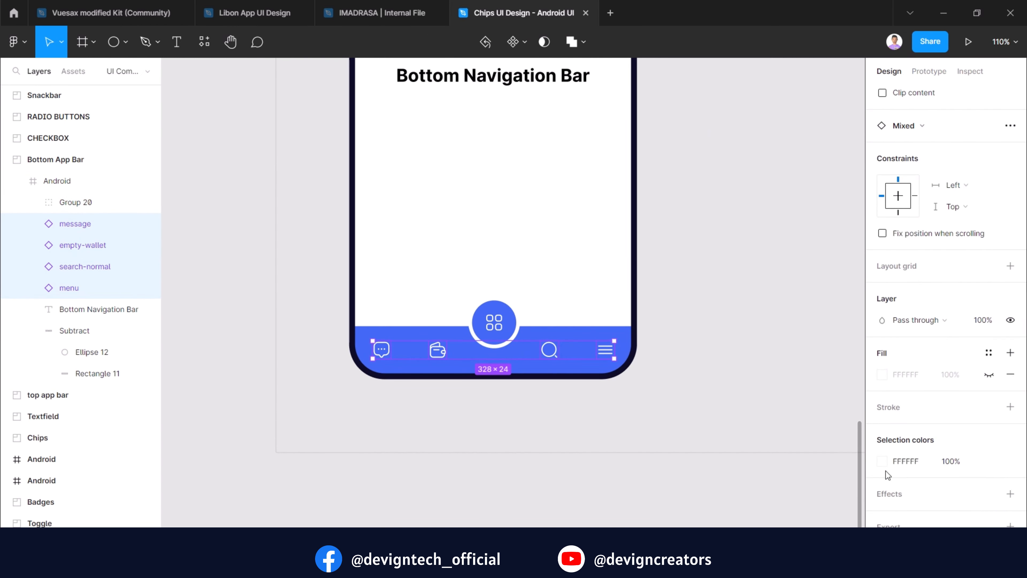
click(949, 461)
text(60)
key(Return)
click(722, 399)
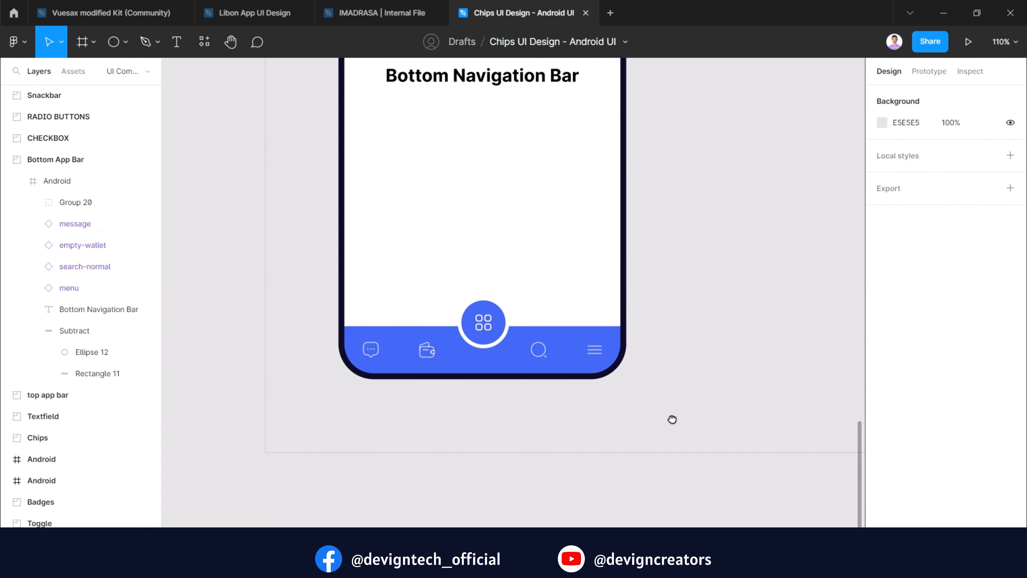
Duplicate the finished Android phone frame to its right inside the Bottom App Bar section.
ctrl+scroll(672, 419, down, 5)
click(488, 357)
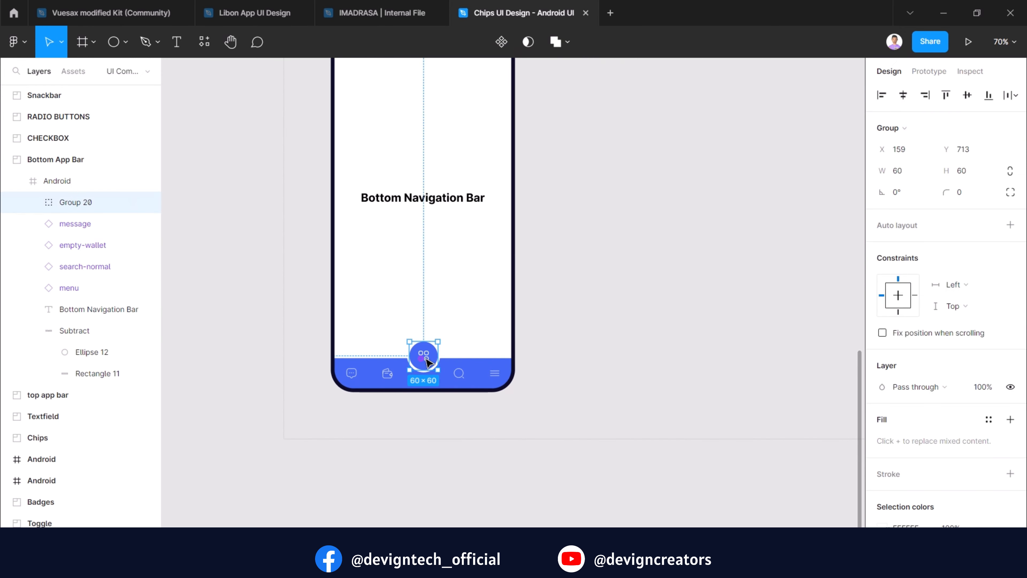
ctrl+scroll(544, 356, down, 4)
click(543, 355)
click(364, 118)
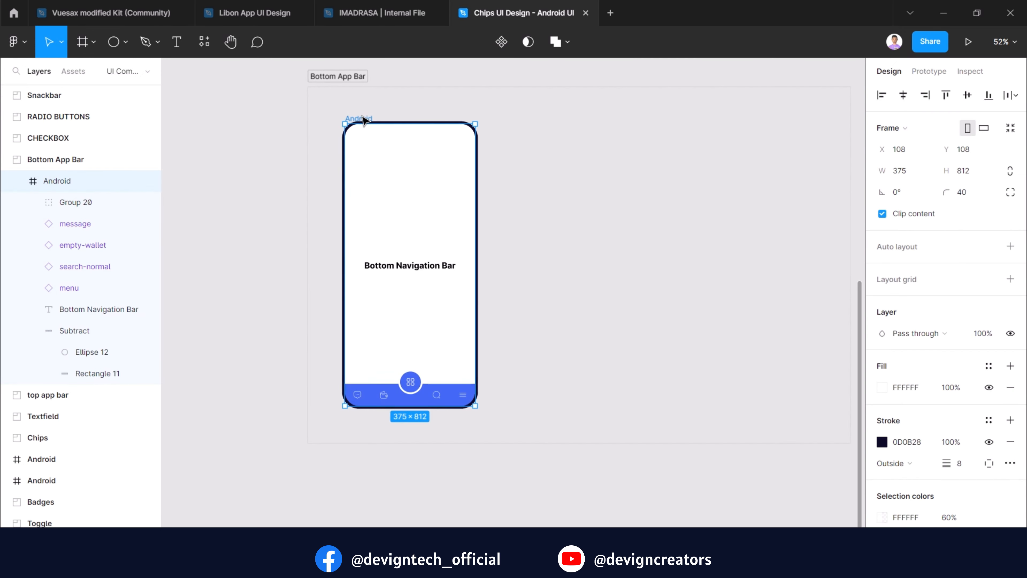
drag(363, 118, 521, 118)
Shift the bar's notch circle in the copied frame 80 px left, above the wallet icon.
ctrl+scroll(573, 390, up, 6)
click(92, 352)
key(shift+Left)
key(shift+Left)
key(shift+Left)
key(shift+Left)
key(shift+Left)
key(shift+Left)
key(shift+Left)
key(shift+Left)
Move the copied frame's circular button group left into the shifted notch, at X 82.
click(542, 359)
key(shift+Left)
key(shift+Left)
key(shift+Left)
key(shift+Left)
key(shift+Left)
key(shift+Left)
key(shift+Left)
key(shift+Left)
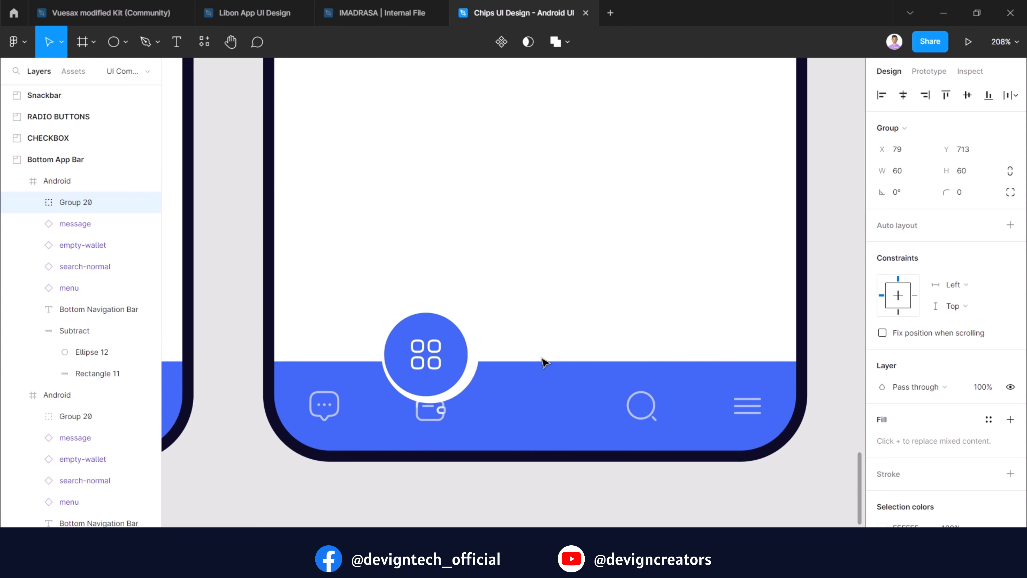
key(Right)
key(Right)
key(Right)
key(Right)
key(Right)
click(425, 412)
key(Delete)
click(432, 368)
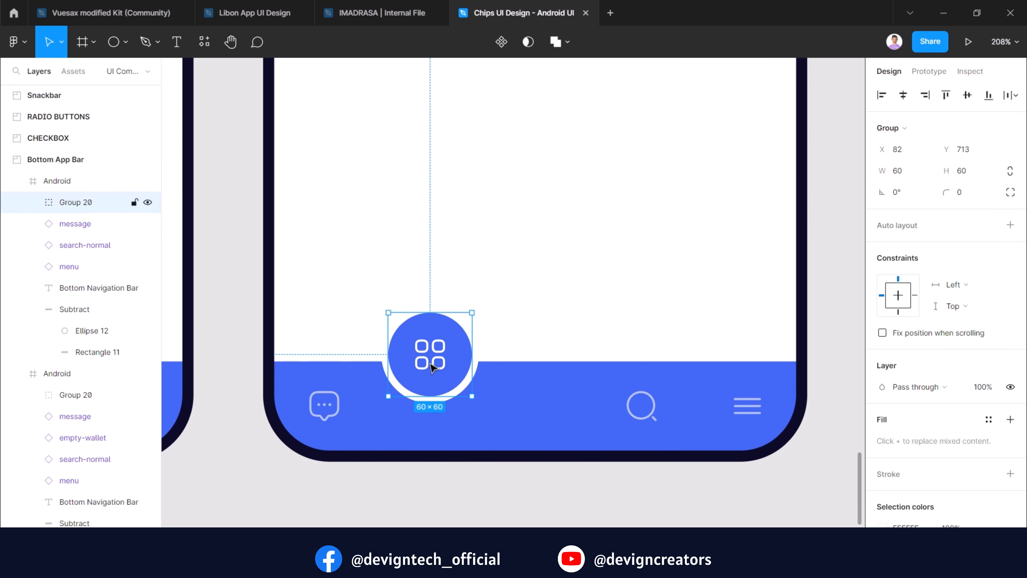
double_click(432, 367)
key(ctrl+z)
key(ctrl+z)
key(ctrl+z)
key(ctrl+z)
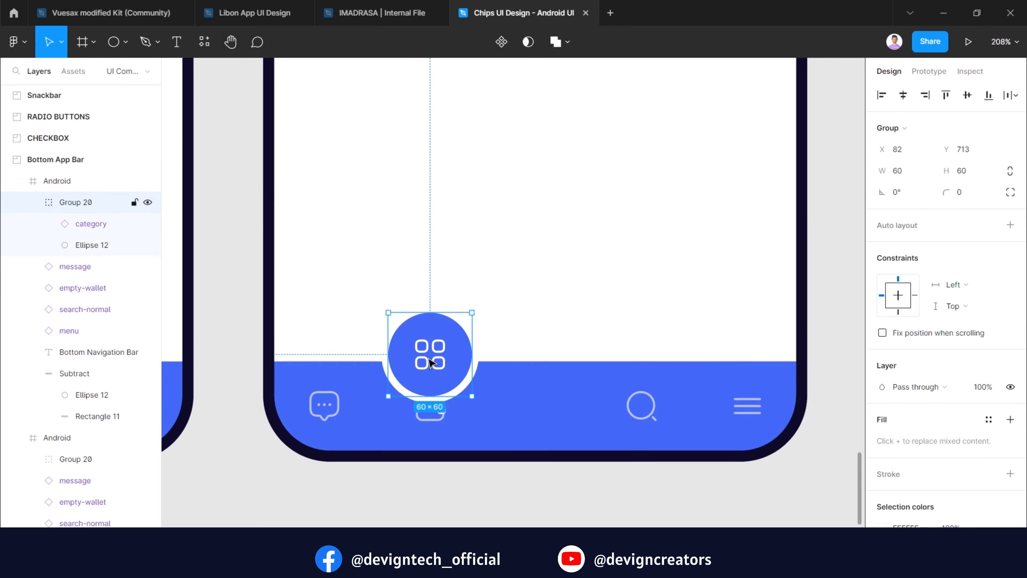
Move the category icon out of the circular button to the bar's middle at 50% opacity, and place the wallet icon inside the circle.
double_click(431, 364)
key(ctrl+x)
key(ctrl+v)
drag(512, 318, 533, 409)
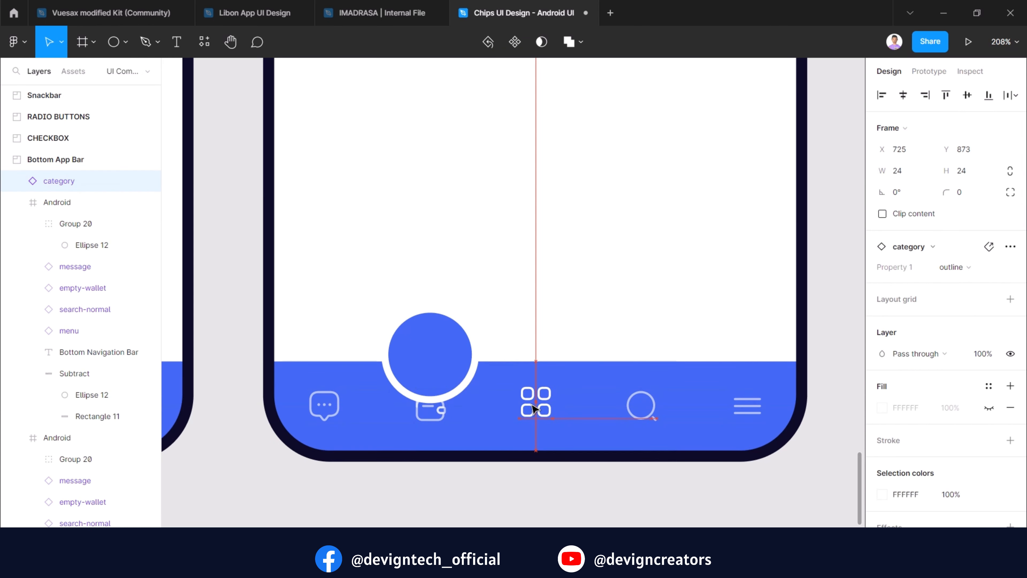
scroll(558, 434, down, 2)
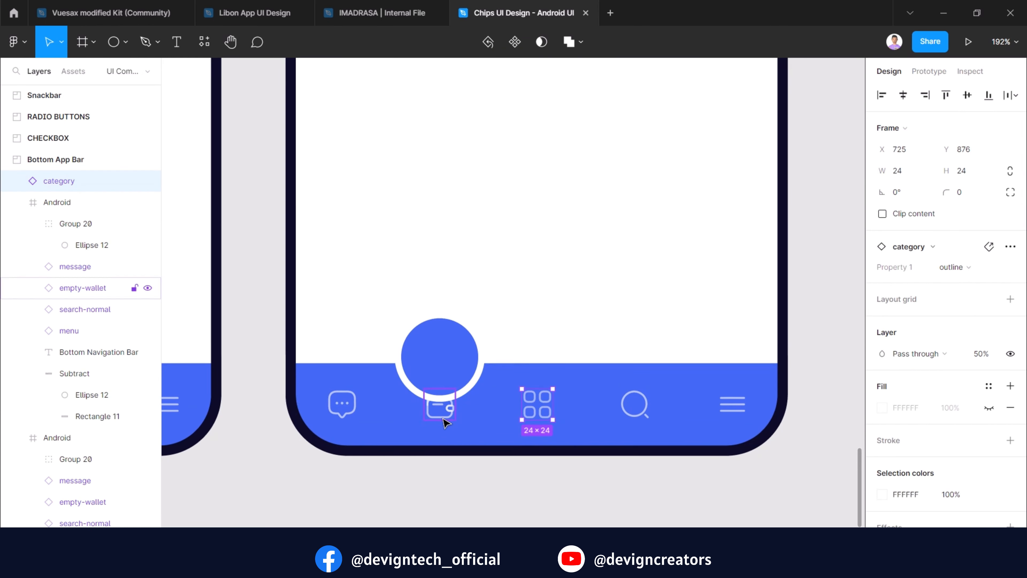
drag(440, 417, 444, 366)
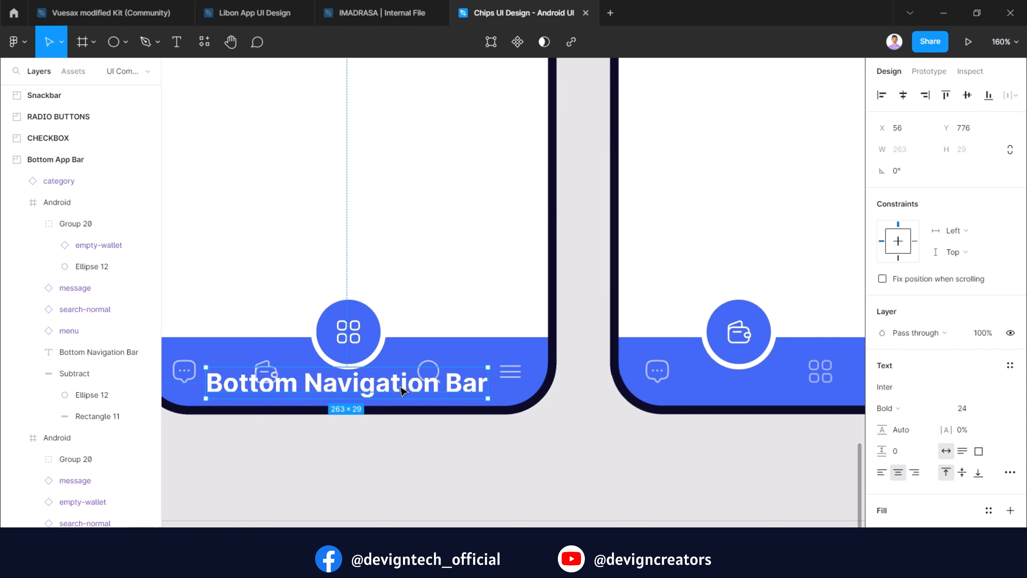
Change the white label on the first frame's bar to "dashboard" in 14 Regular and place it below the circular button.
double_click(400, 387)
text(dashboard)
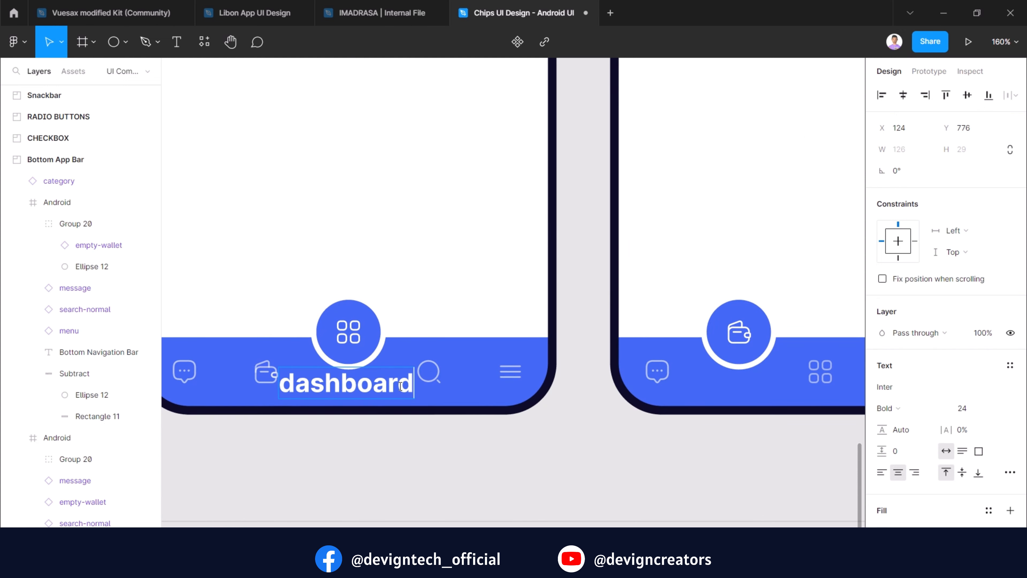
text(14)
key(Return)
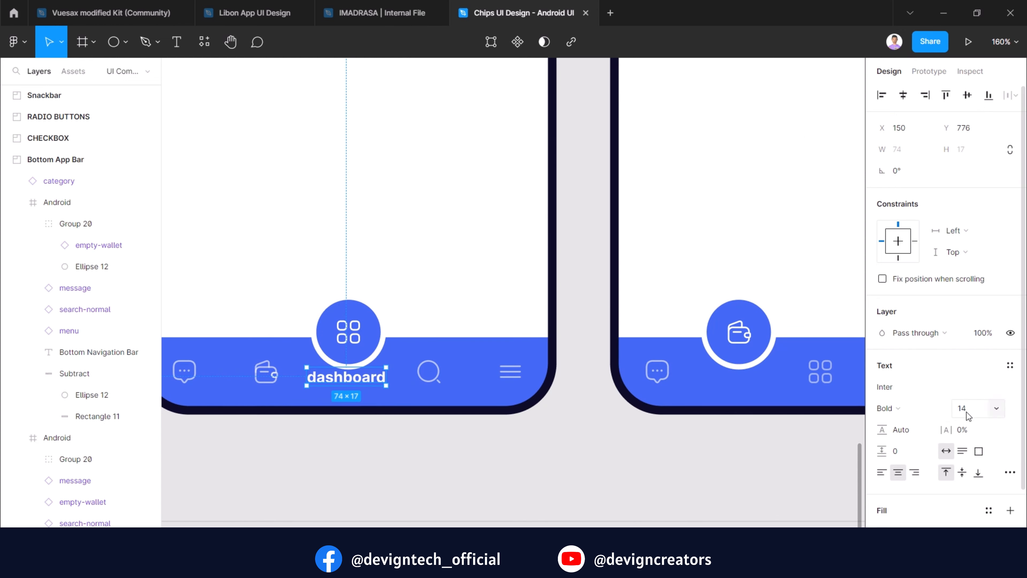
click(896, 408)
click(909, 294)
scroll(325, 383, up, 3)
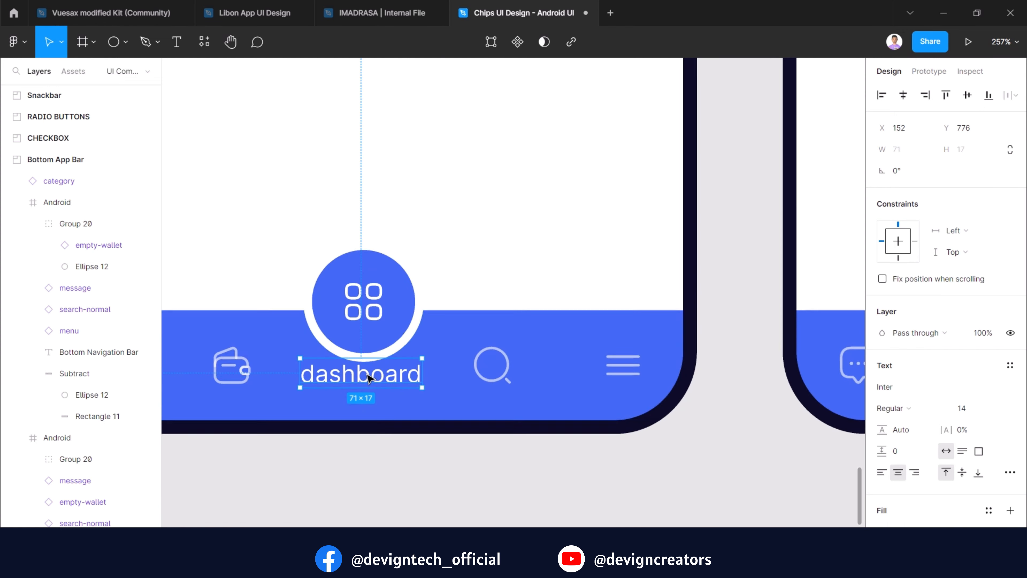
drag(365, 374, 366, 387)
Paste the label into the second frame, centre it below the wallet button and change its text to "wallet".
scroll(367, 385, down, 4)
scroll(558, 399, right, 5)
ctrl+click(544, 367)
key(ctrl+v)
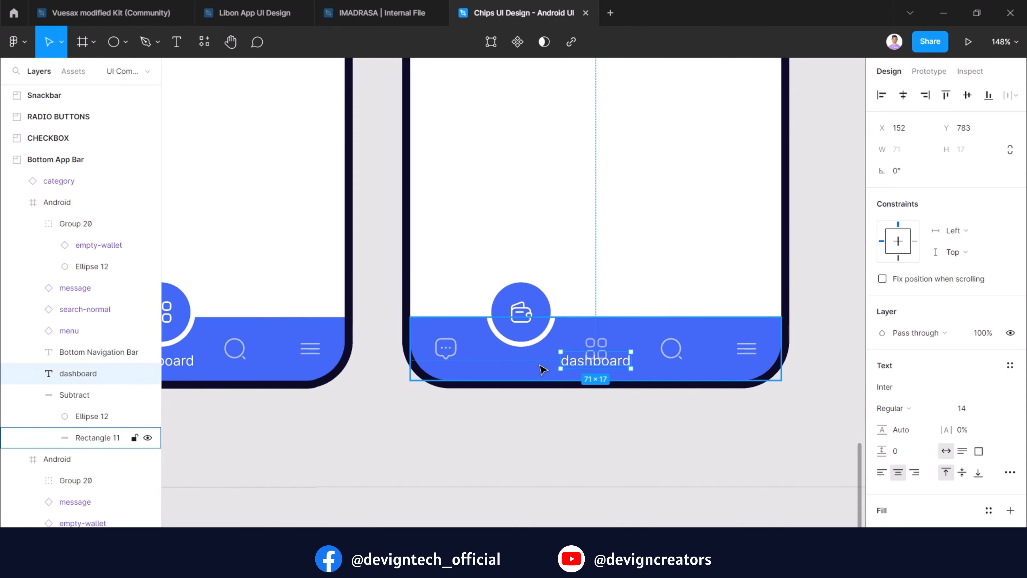
drag(582, 363, 528, 364)
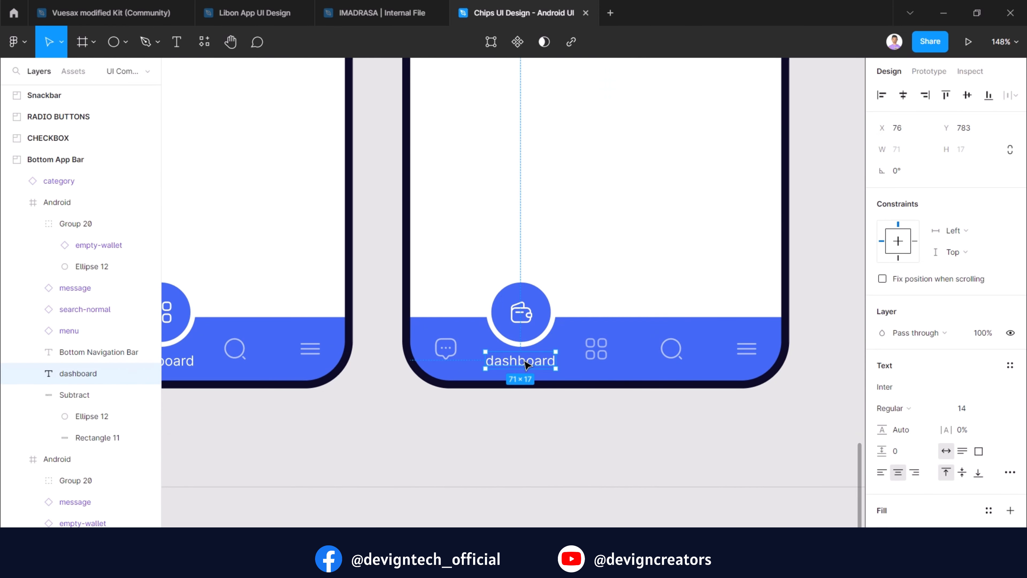
key(BackSpace)
text(walle)
Duplicate the wallet phone frame to its right.
scroll(513, 460, down, 3)
drag(477, 243, 778, 243)
Cut the loose category icon from the section and paste it inside the second phone frame.
click(475, 353)
key(ctrl+x)
ctrl+click(495, 368)
key(ctrl+v)
Move the pasted category icon down into the blue bar, at Y 768.
key(shift+Down)
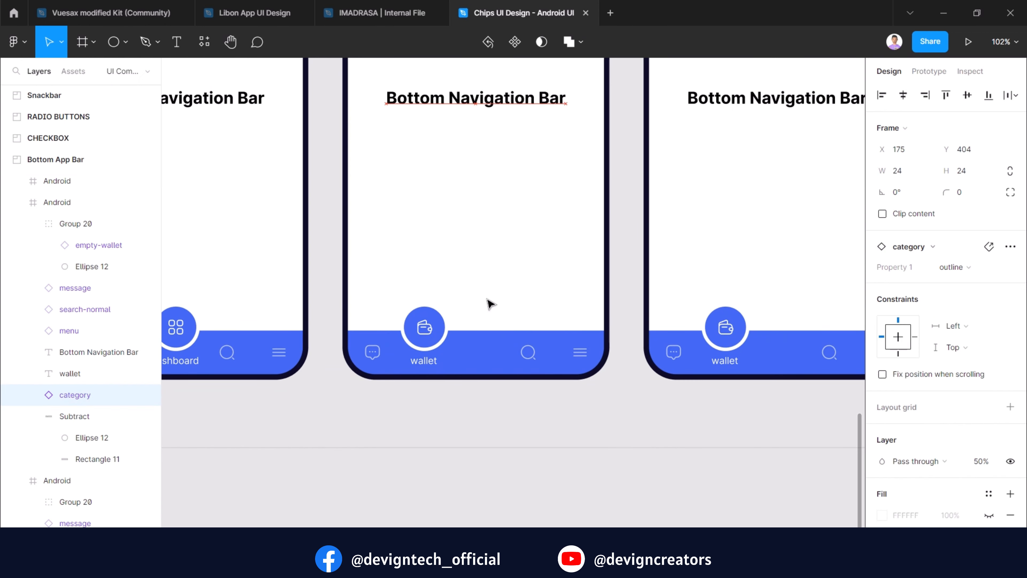
key(shift+Down)
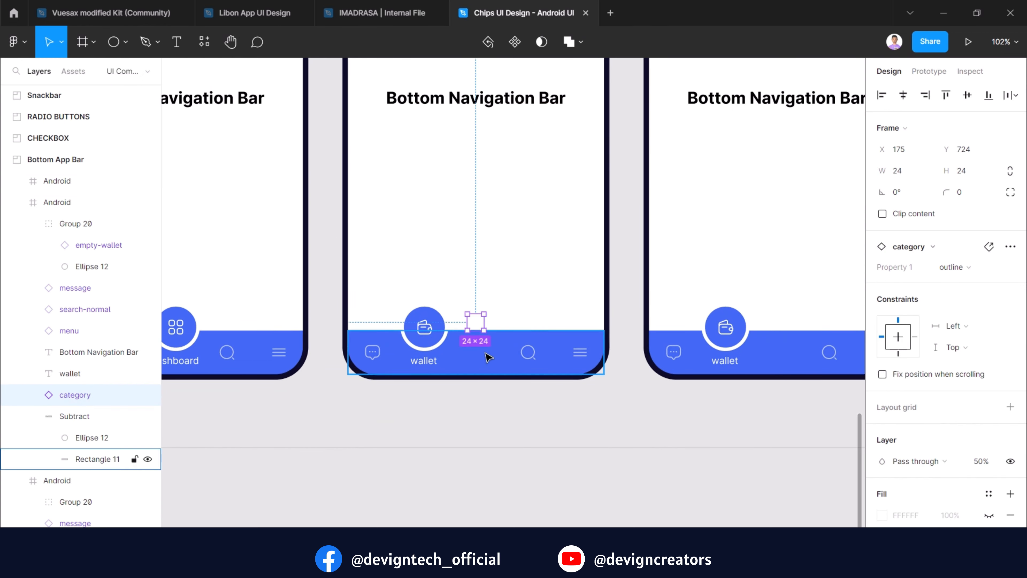
scroll(486, 355, up, 4)
key(shift+Down)
key(shift+Down)
key(shift+Down)
key(shift+Down)
key(Down)
key(Down)
key(Down)
key(Down)
scroll(474, 485, down, 5)
drag(474, 486, 357, 453)
scroll(357, 452, down, 3)
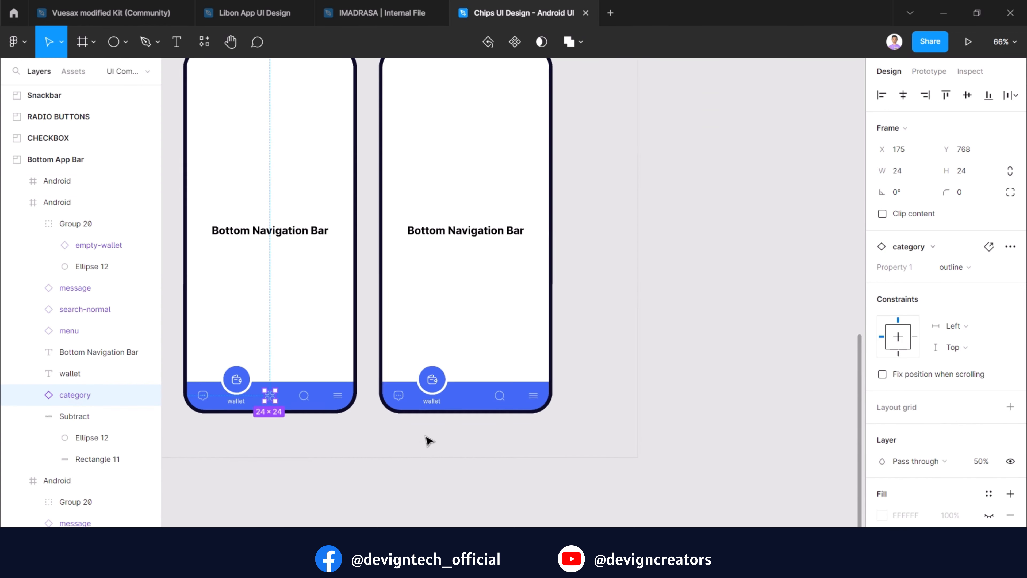
Copy the category icon into the third phone frame and shift the bar's notch circle to X 7 above the message icon.
scroll(457, 406, up, 4)
key(ctrl+c)
click(479, 388)
key(ctrl+v)
scroll(456, 364, up, 3)
key(shift+Right)
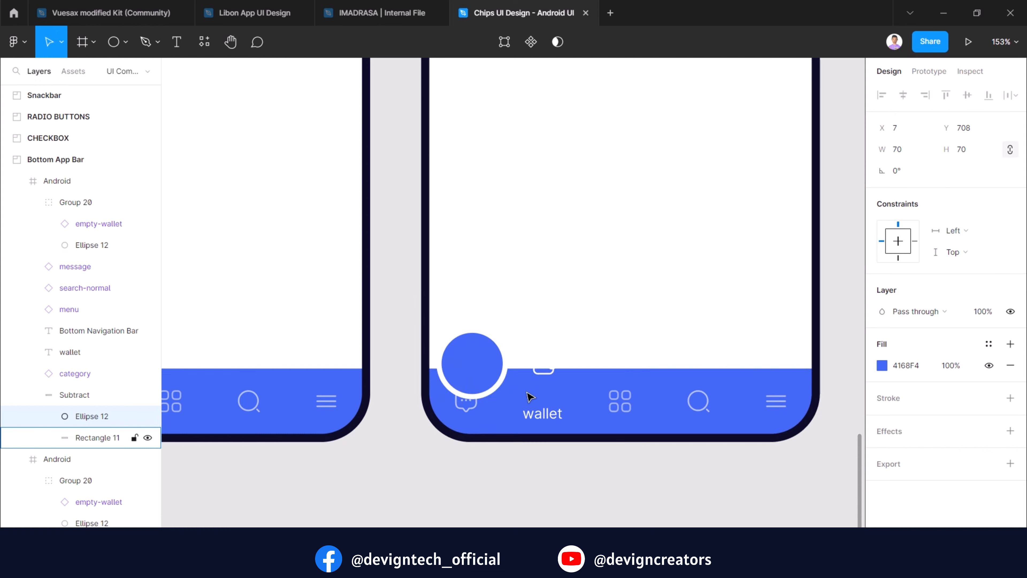
Put the message icon inside the third frame's raised circular button group and select the wallet icon for moving into the bar.
click(530, 411)
click(464, 411)
key(Delete)
key(ctrl+z)
click(541, 362)
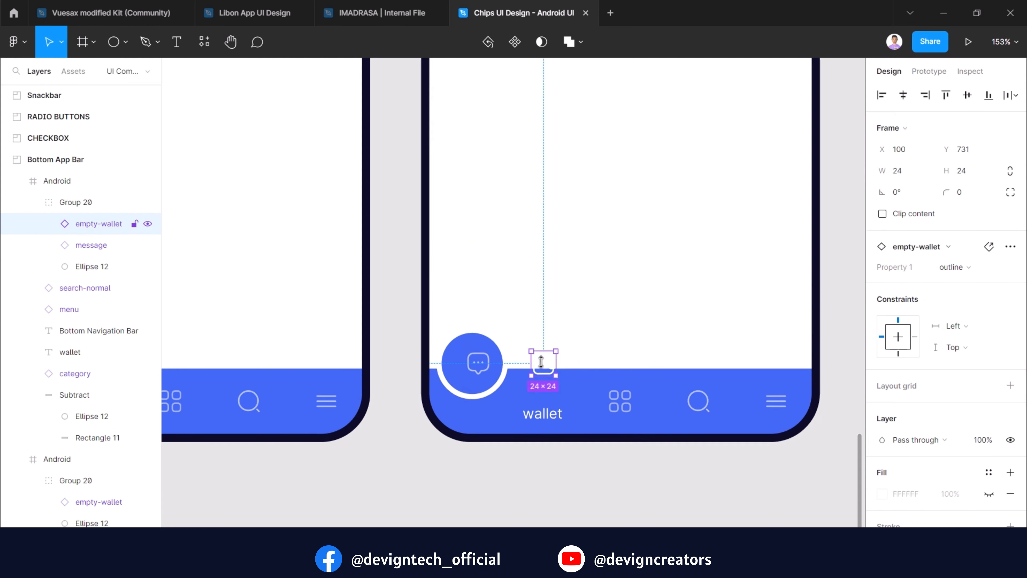
Move the "wallet" label below the message circle and change its text to "inbox".
click(553, 419)
drag(553, 419, 481, 420)
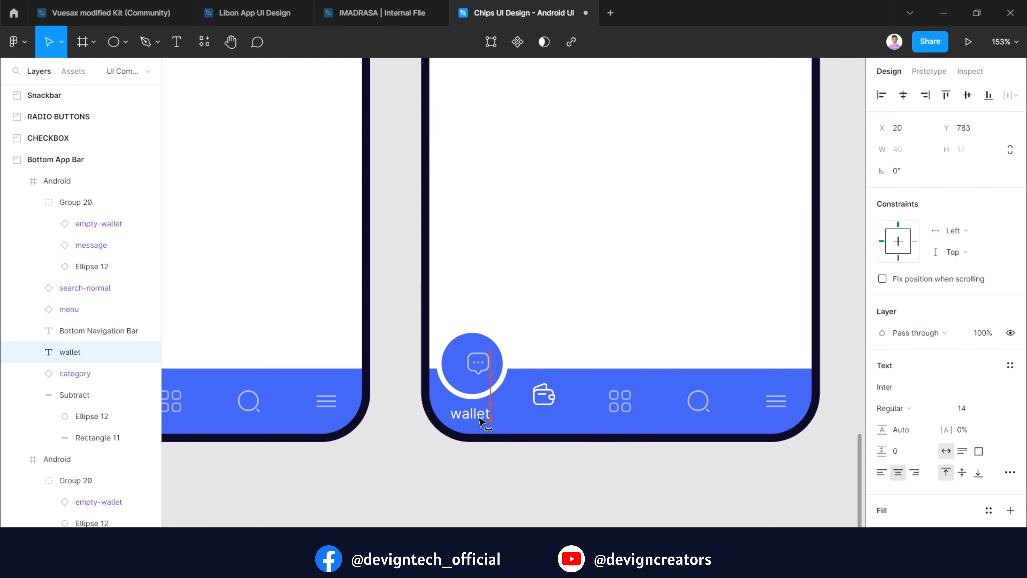
double_click(483, 420)
text(inbox)
Nudge the message icon left until it is centred horizontally in the raised circle.
double_click(474, 363)
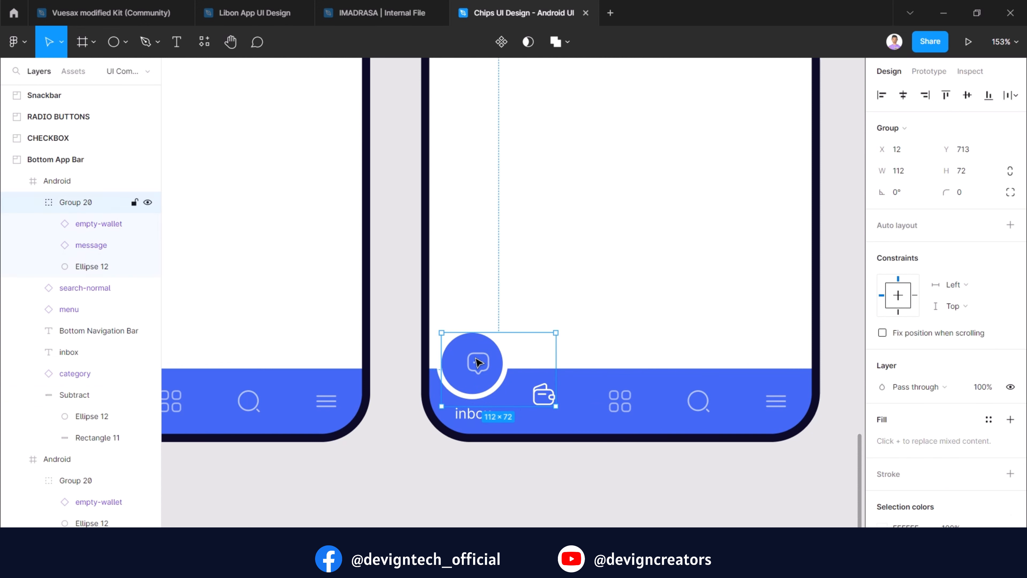
scroll(474, 364, up, 2)
key(Left)
key(Left)
key(Left)
key(Left)
key(Left)
key(Left)
Set the opacity of the message icon's white FFFFFF colour to 100%.
scroll(543, 336, down, 1)
scroll(951, 480, down, 3)
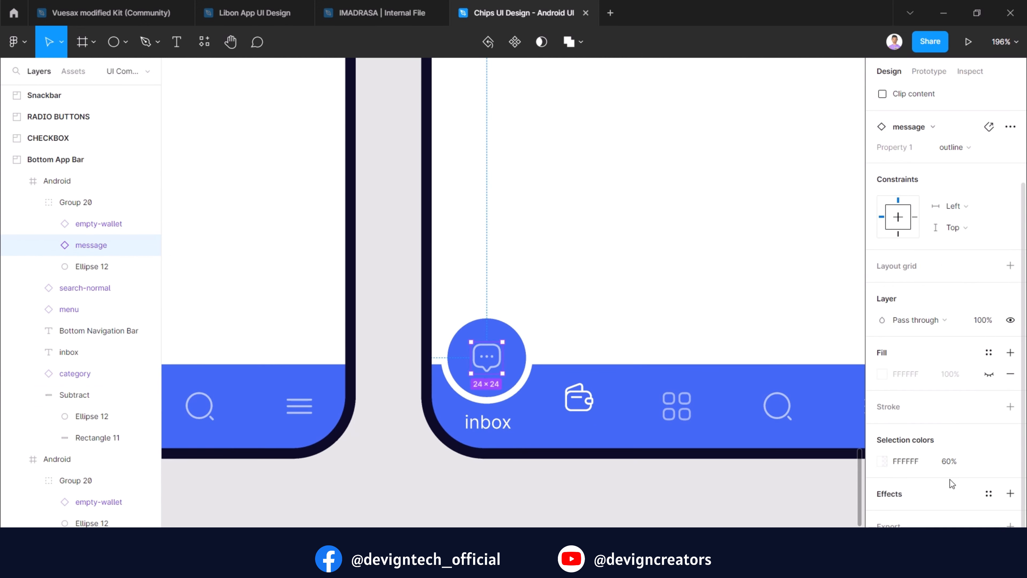
click(945, 467)
text(100)
key(Return)
scroll(514, 402, up, 1)
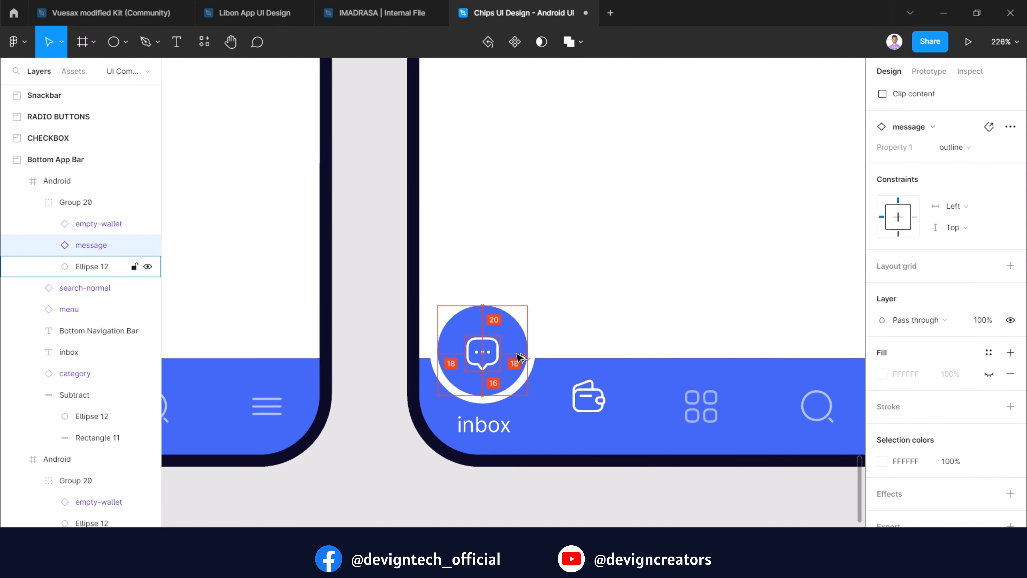
scroll(514, 351, down, 2)
click(525, 319)
Take the wallet icon out of the raised button group and place it in the bar between the inbox label and category icon.
scroll(523, 303, right, 5)
scroll(522, 303, left, 2)
scroll(485, 364, down, 1)
double_click(453, 362)
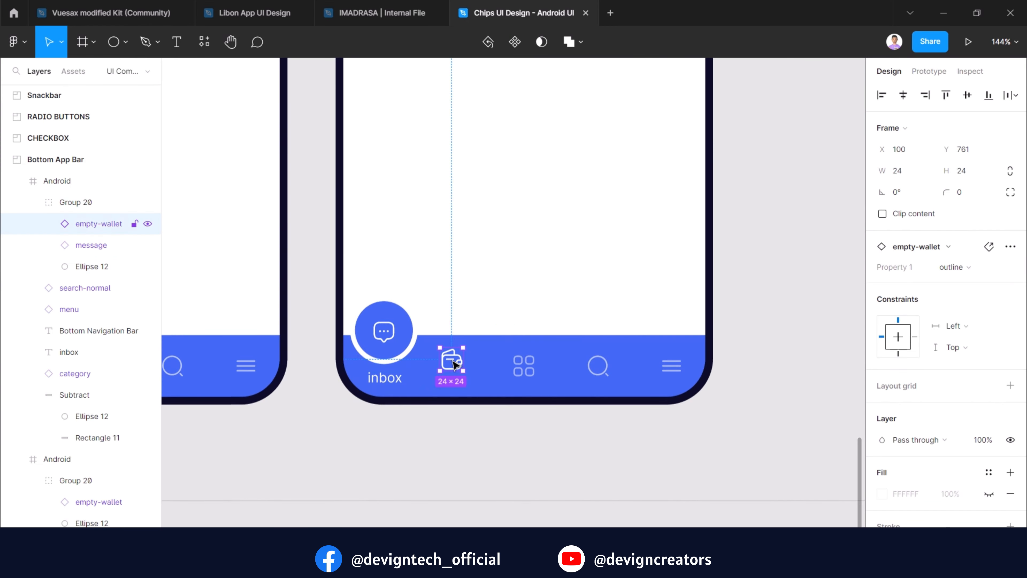
key(Delete)
scroll(442, 372, up, 2)
key(ctrl+v)
drag(512, 320, 453, 371)
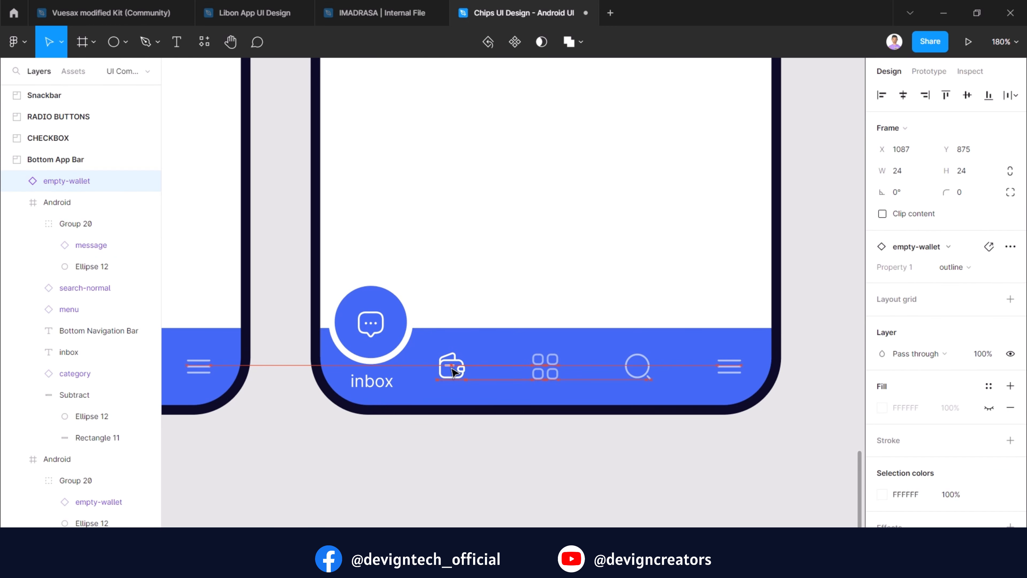
click(547, 377)
Extend the section's right edge to make room for more phone frames.
scroll(646, 366, down, 6)
double_click(478, 291)
click(556, 284)
scroll(608, 349, right, 5)
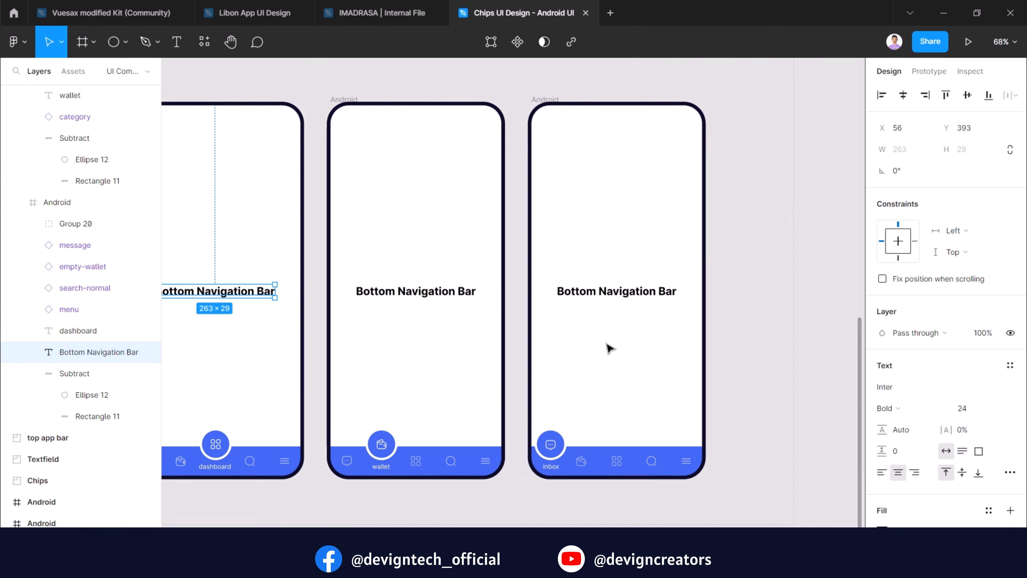
click(608, 349)
scroll(589, 302, down, 2)
scroll(485, 153, down, 3)
drag(623, 229, 863, 241)
Duplicate the inbox phone frame to its right, at X 1431, Y 108.
click(419, 109)
click(431, 138)
drag(431, 138, 540, 142)
Move the notch circle of the fourth frame's bar right to X 297, over the menu icon.
scroll(586, 336, up, 8)
scroll(508, 373, up, 1)
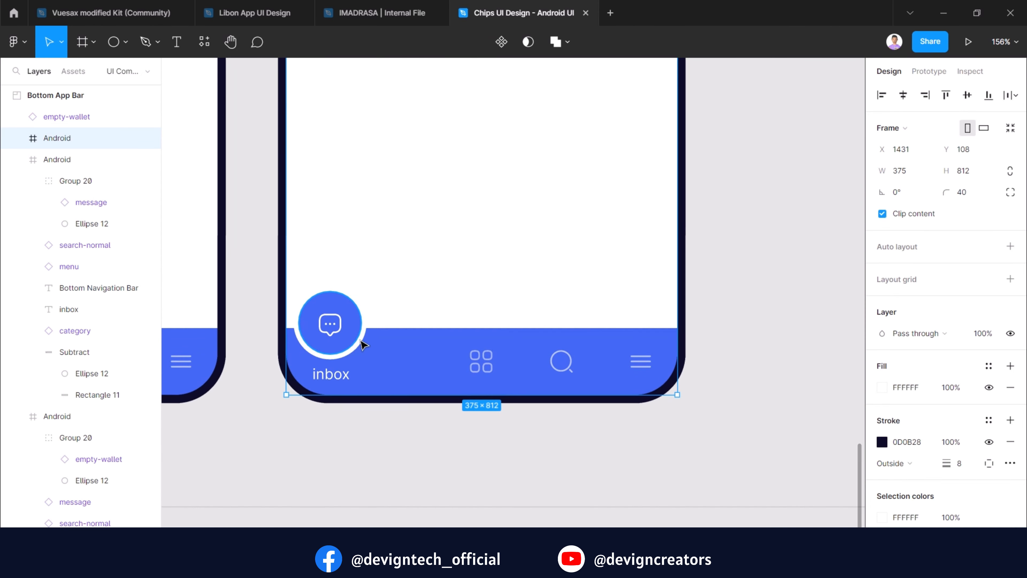
ctrl+click(363, 343)
key(shift+Right)
key(shift+Right)
key(shift+Right)
key(shift+Right)
key(shift+Right)
key(shift+Right)
key(shift+Right)
key(shift+Right)
key(shift+Right)
key(shift+Right)
key(shift+Right)
key(shift+Right)
key(shift+Right)
key(shift+Right)
key(shift+Right)
key(shift+Right)
key(shift+Right)
key(shift+Right)
key(shift+Right)
key(shift+Right)
key(shift+Left)
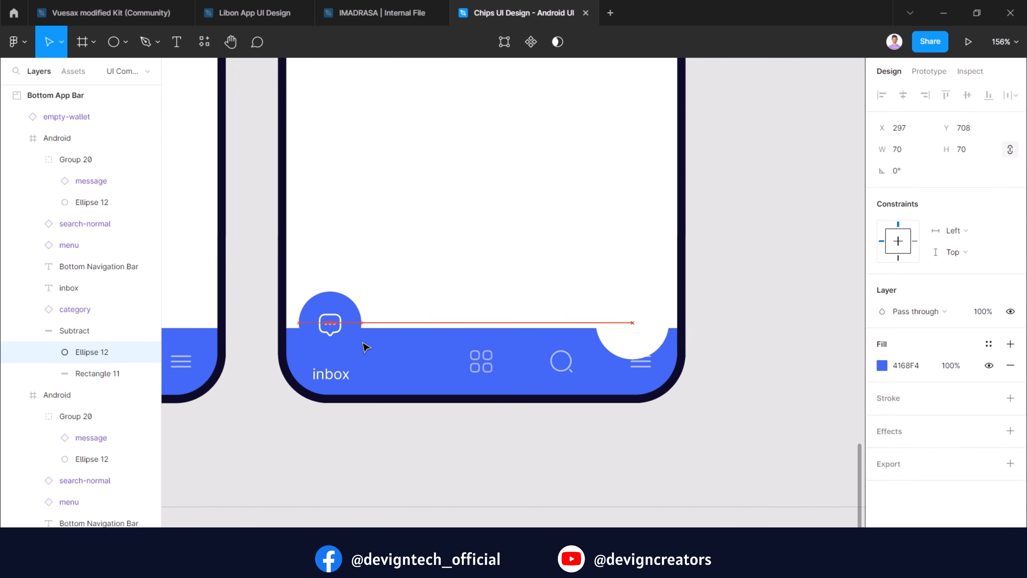
Cut the loose wallet icon and paste it inside the inbox phone frame, placing it in the bar at X 99, Y 768.
scroll(360, 344, down, 2)
drag(323, 436, 649, 453)
click(370, 379)
scroll(367, 397, up, 3)
key(ctrl+x)
ctrl+click(404, 351)
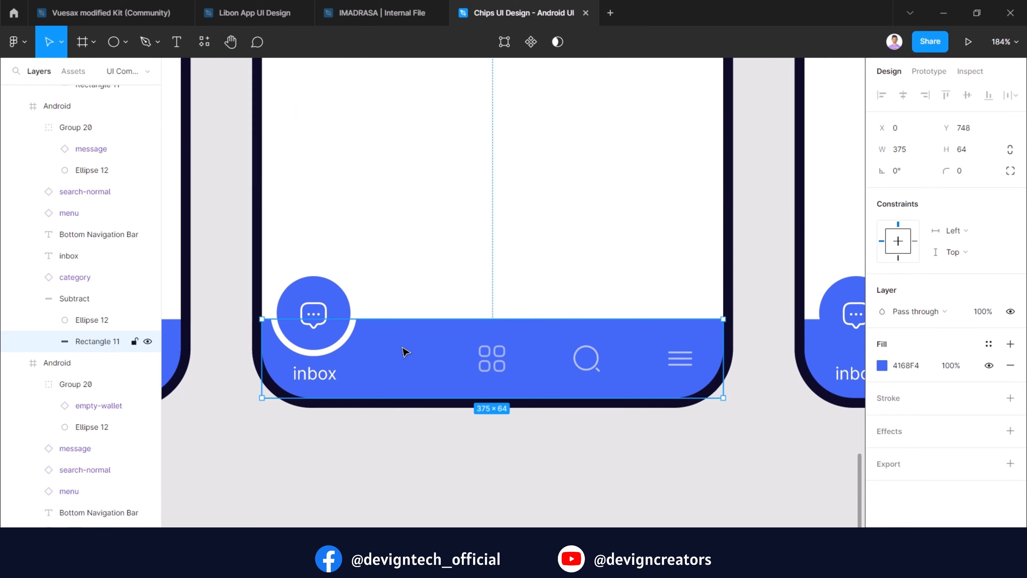
key(ctrl+v)
drag(494, 107, 423, 436)
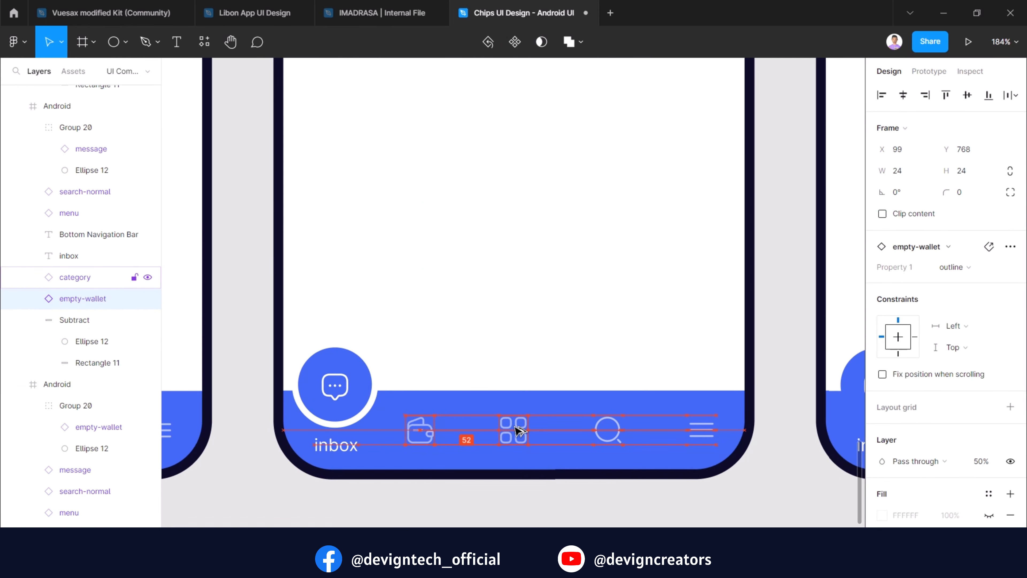
Copy the wallet icon from the inbox frame's bar into the fourth frame's bar.
scroll(519, 431, down, 5)
click(330, 408)
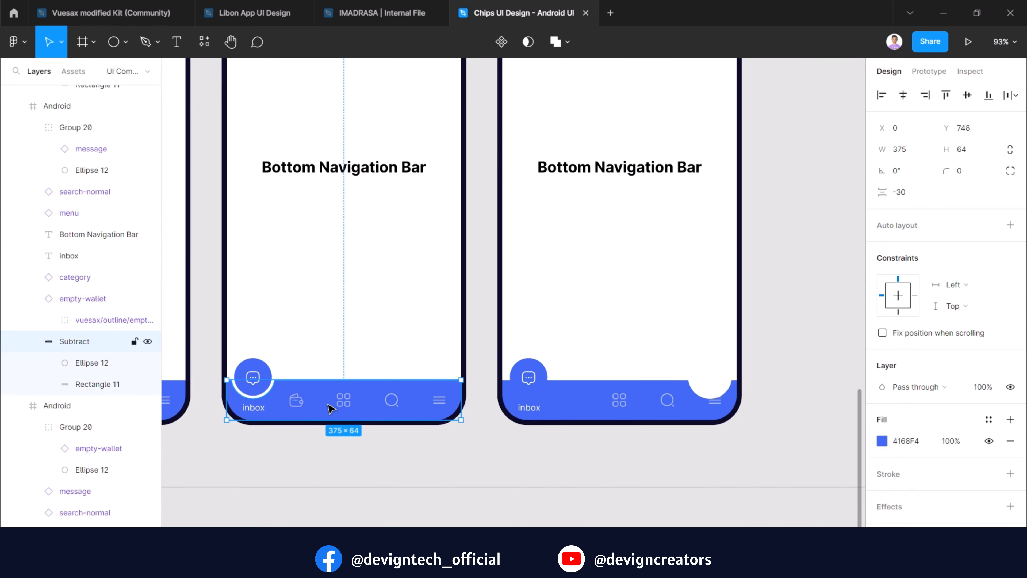
click(297, 400)
key(ctrl+c)
ctrl+click(601, 415)
key(ctrl+v)
drag(672, 448, 626, 452)
click(626, 452)
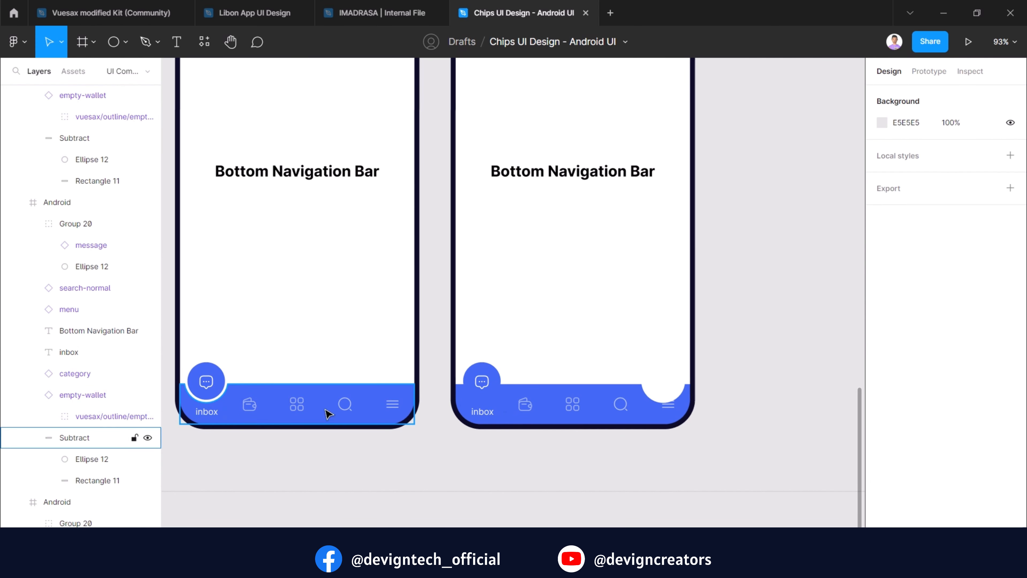
click(344, 404)
click(528, 432)
click(525, 405)
drag(596, 448, 551, 446)
click(551, 446)
scroll(471, 397, up, 2)
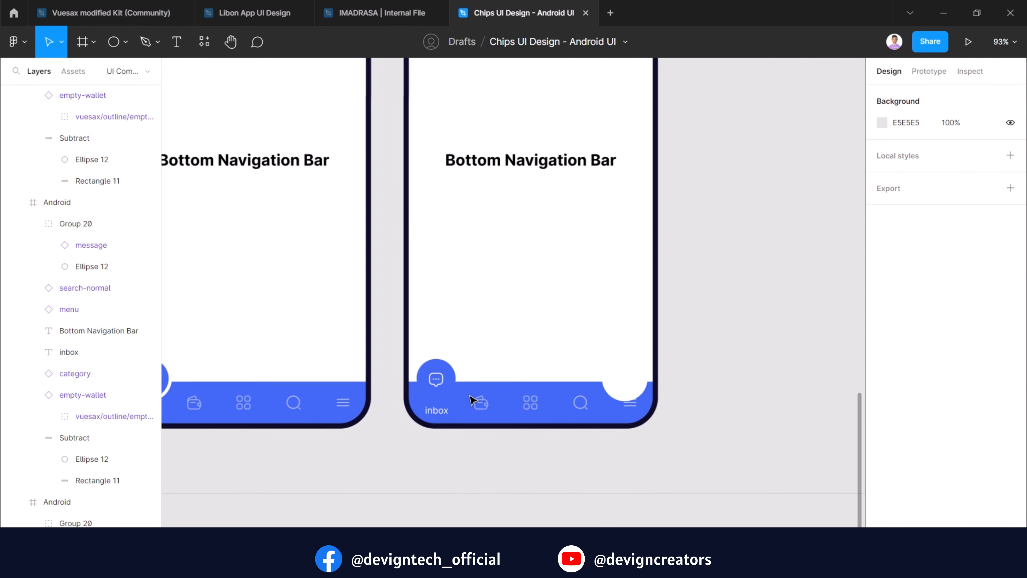
Move the blue circle behind the fourth frame's message icon right into the notch, to X 292.
ctrl+click(450, 369)
key(shift+Right)
key(shift+Right)
key(shift+Right)
key(shift+Right)
key(shift+Right)
key(shift+Right)
key(shift+Right)
key(shift+Right)
key(shift+Right)
key(shift+Right)
key(shift+Right)
key(shift+Right)
key(shift+Right)
key(shift+Right)
key(shift+Right)
key(shift+Right)
key(shift+Right)
key(shift+Right)
key(shift+Right)
key(shift+Right)
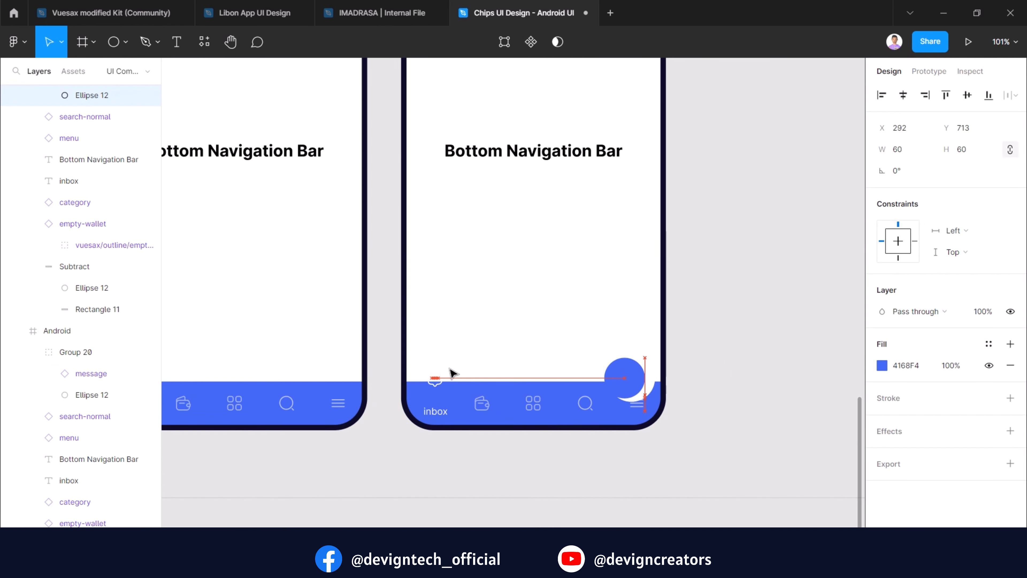
Group the menu icon with the blue circle and centre the icon in it at 100% opacity.
scroll(568, 434, up, 5)
click(719, 363)
shift+click(709, 308)
key(ctrl+g)
drag(721, 363, 708, 307)
key(0)
Move the "inbox" label under the menu circle and change its text to "menu".
drag(271, 381, 710, 381)
scroll(716, 383, down, 1)
double_click(716, 383)
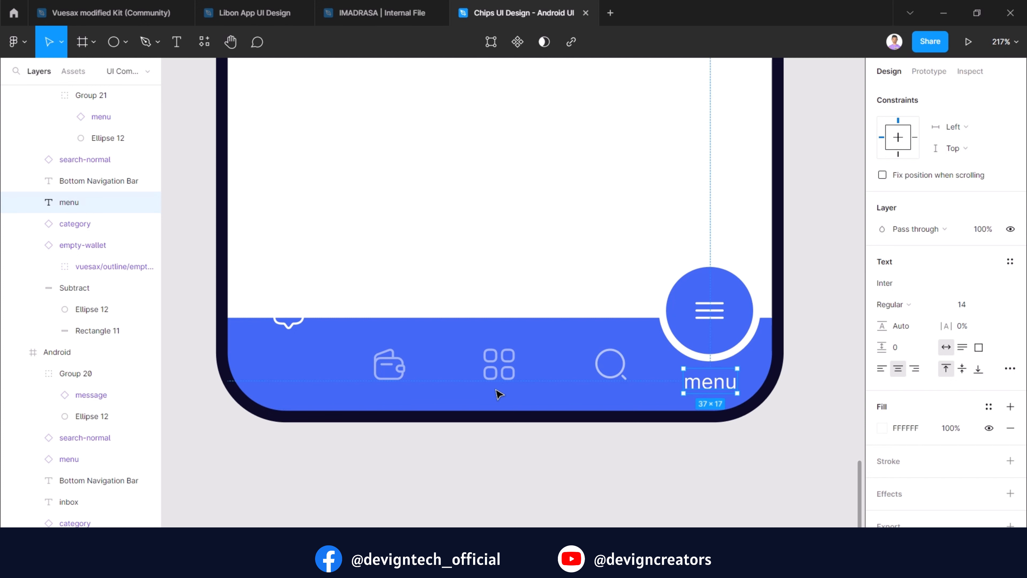
Move the fourth frame's message icon down into the bar, in line with the other icons, and set its opacity to 50%.
scroll(496, 390, left, 1)
double_click(346, 324)
key(shift+Down)
key(shift+Down)
key(shift+Down)
key(shift+Down)
key(shift+Down)
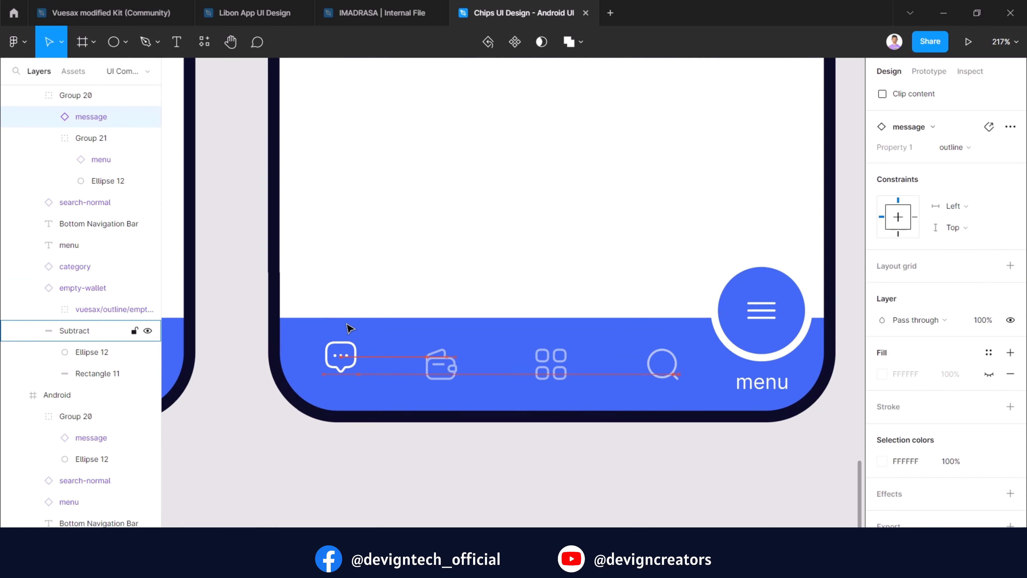
key(5)
click(471, 456)
Duplicate the menu phone frame to its right, at X 1872, and select the bar's notch shape in the copy.
scroll(472, 457, down, 6)
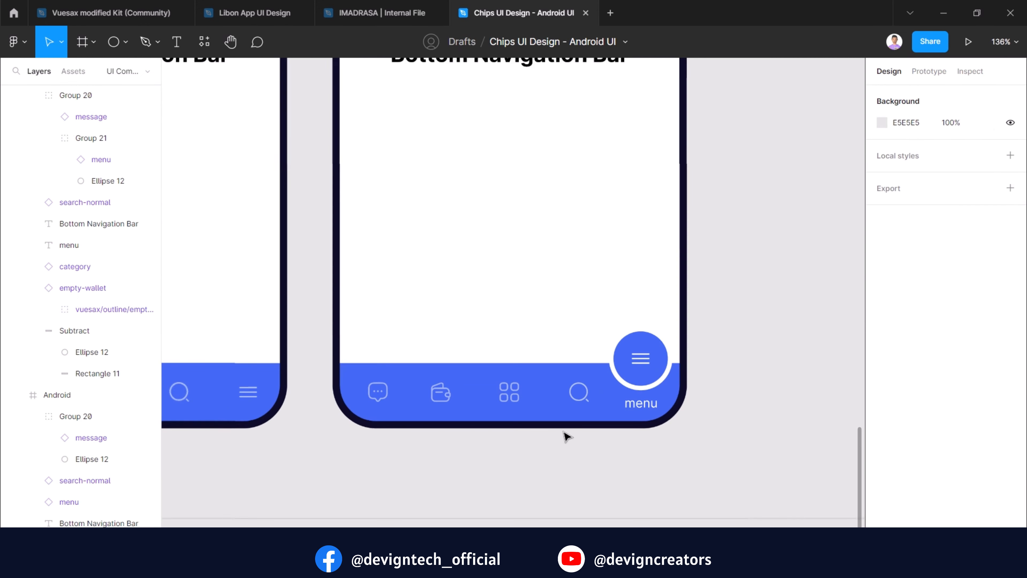
drag(475, 119, 639, 135)
scroll(671, 415, up, 6)
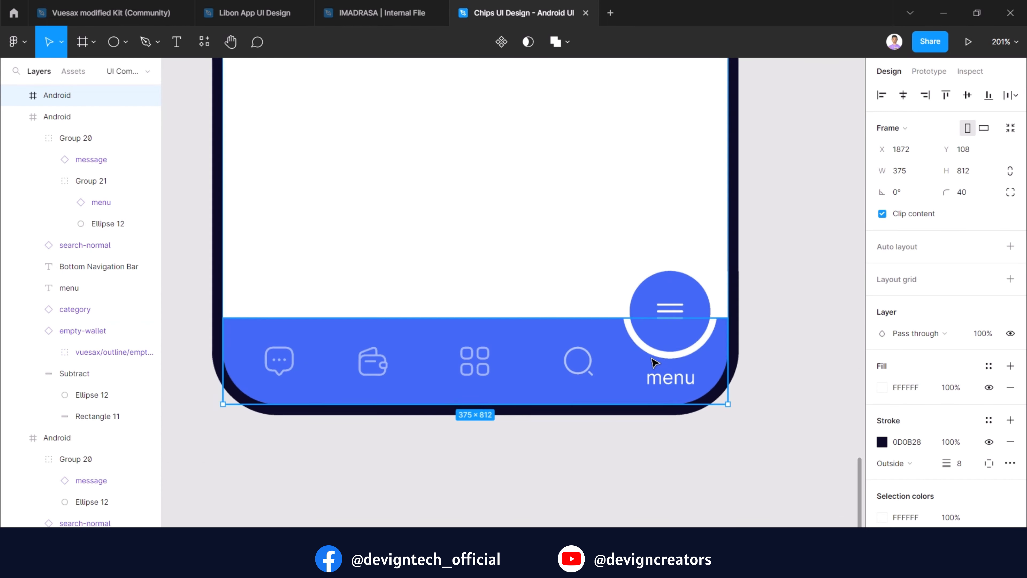
click(650, 357)
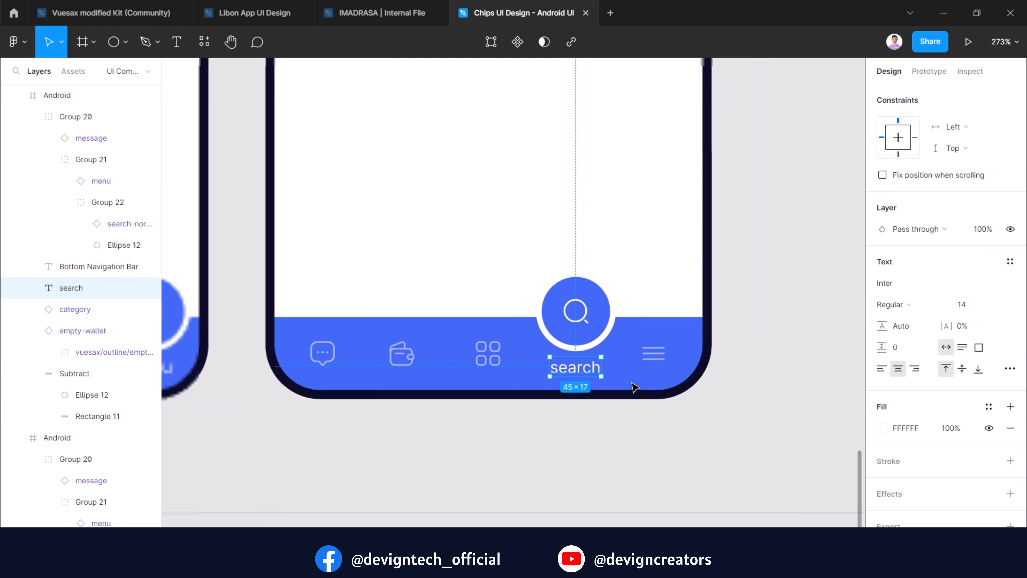
In prototype mode, connect the category icon in the wallet frame to the dashboard frame with an on-tap navigation.
scroll(678, 467, down, 5)
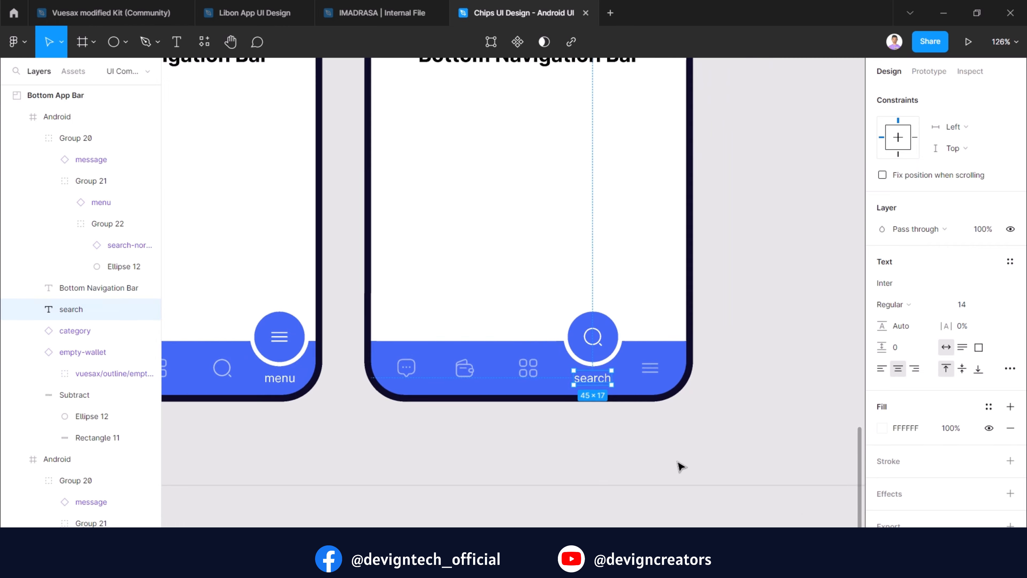
click(541, 486)
scroll(544, 507, down, 3)
drag(542, 504, 708, 479)
scroll(324, 419, up, 4)
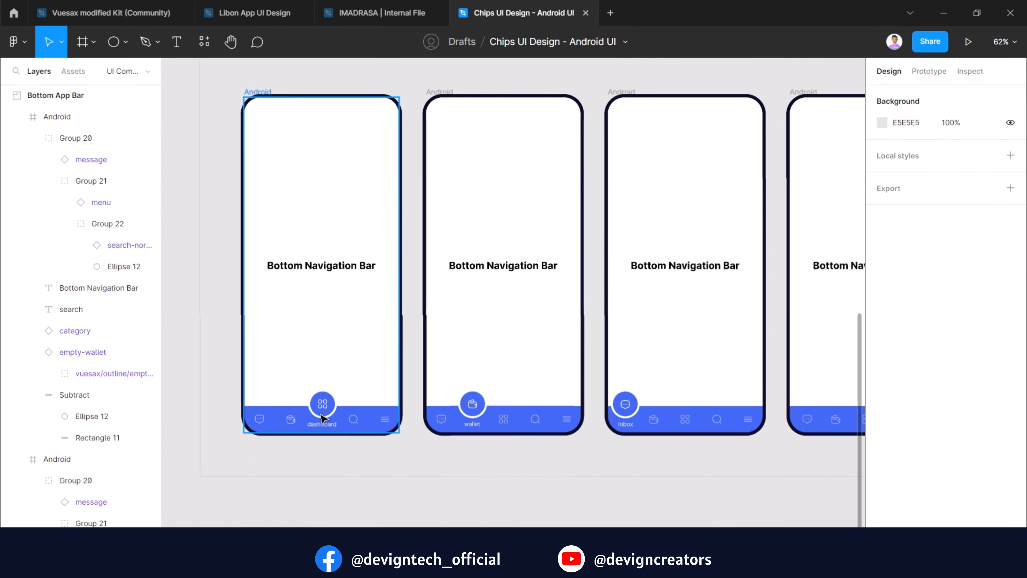
click(926, 72)
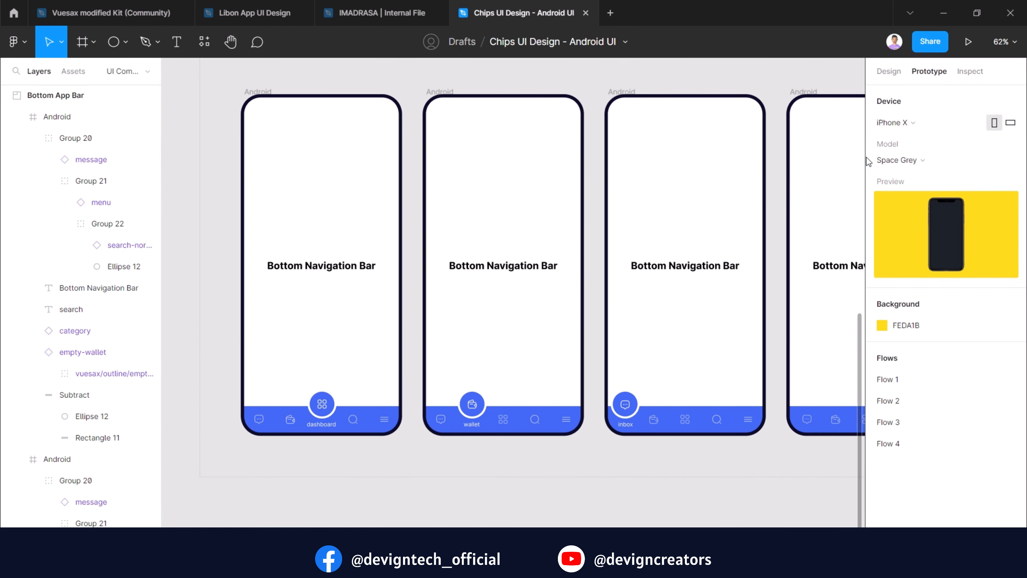
scroll(358, 438, up, 1)
scroll(357, 438, up, 4)
click(568, 414)
drag(560, 414, 315, 195)
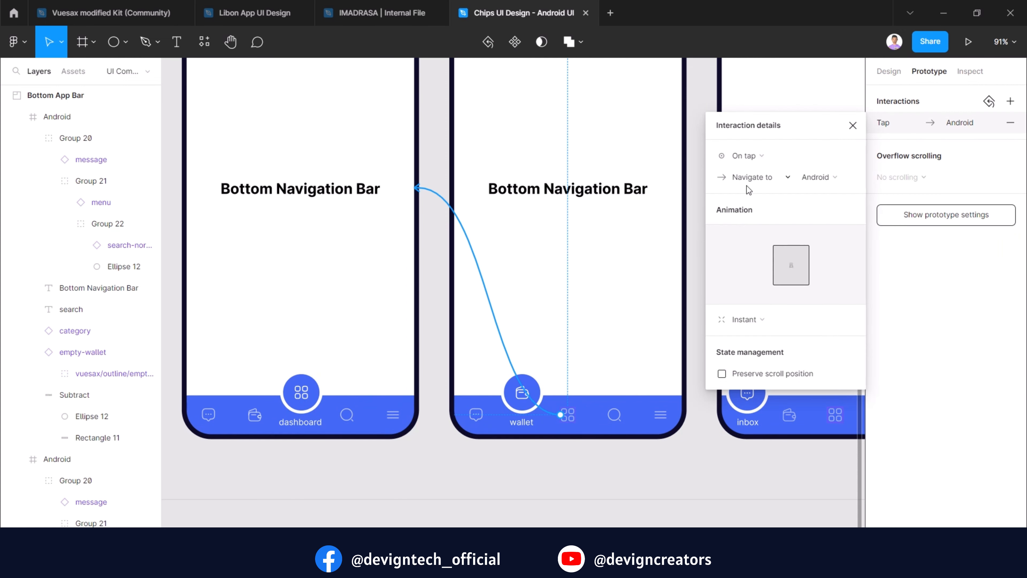
Set the interaction's animation to Smart animate with an ease-in-and-out curve.
click(762, 322)
click(768, 354)
click(752, 341)
click(774, 357)
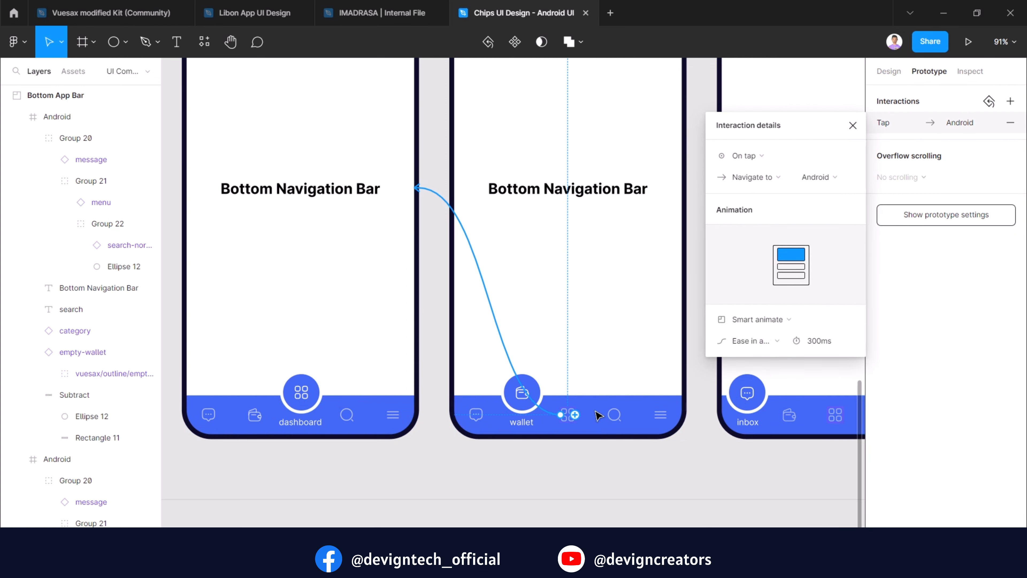
Connect the message icon in the wallet frame to the inbox frame with a tap interaction.
click(476, 415)
scroll(458, 412, down, 4)
drag(475, 414, 654, 370)
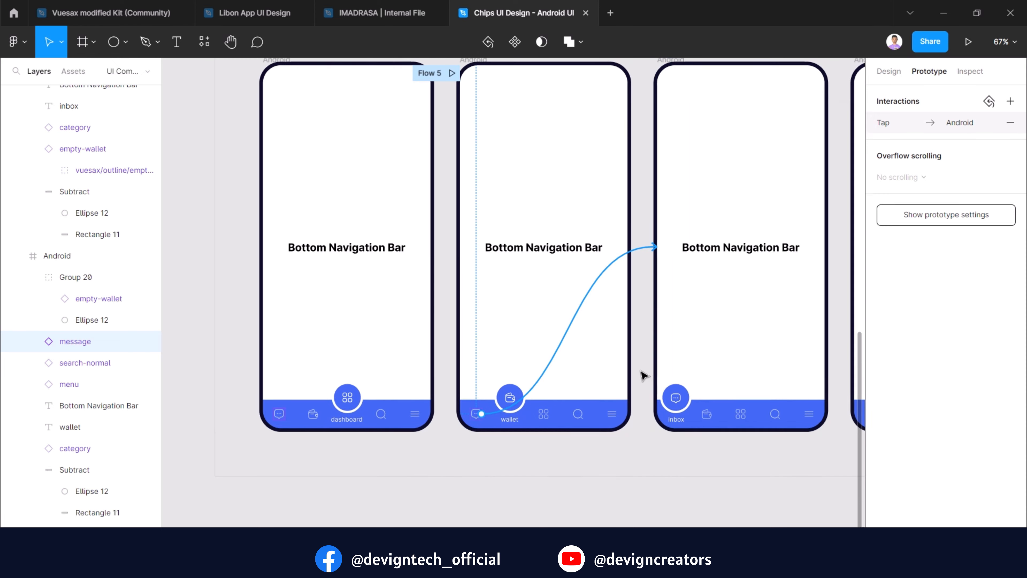
Connect the wallet frame's search icon to the search frame and its menu icon to the menu frame with prototype interactions.
click(572, 414)
scroll(587, 420, down, 3)
drag(471, 415, 766, 425)
scroll(470, 416, up, 6)
click(471, 416)
scroll(471, 416, down, 6)
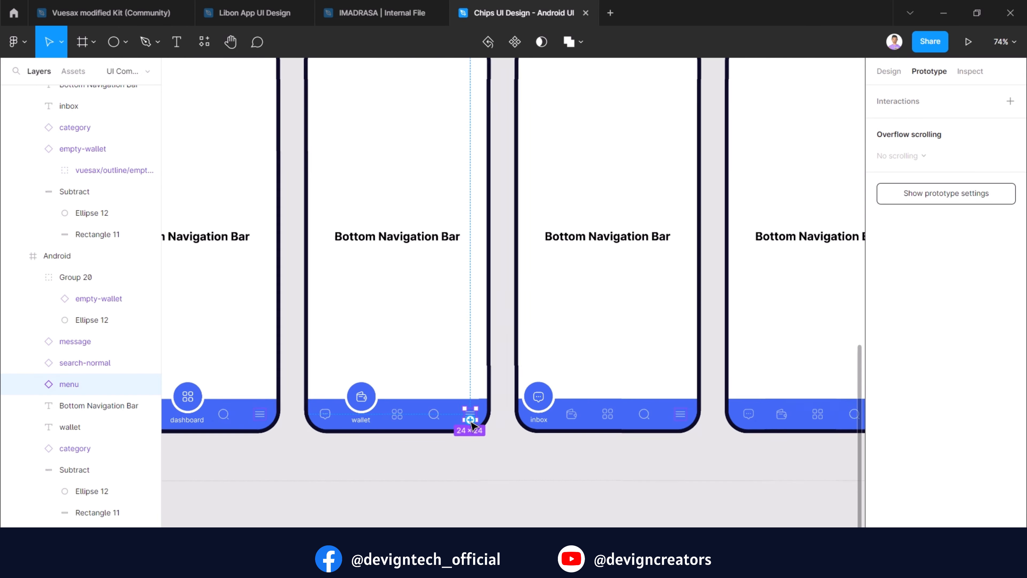
drag(475, 415, 665, 397)
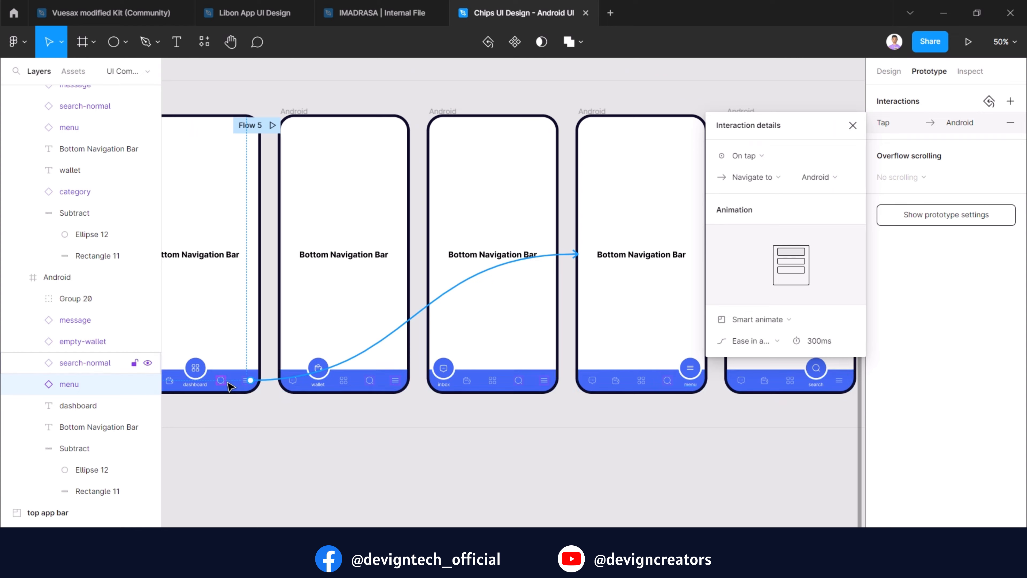
Connect the search icon in the dashboard frame to the search frame with an on-tap Smart animate navigation.
click(84, 363)
scroll(753, 371, down, 3)
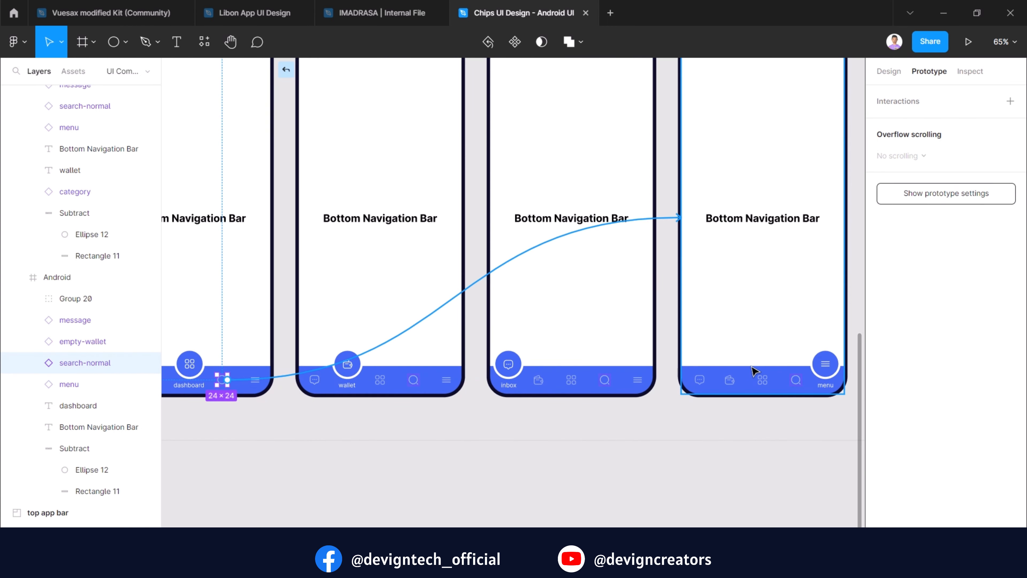
drag(752, 371, 768, 349)
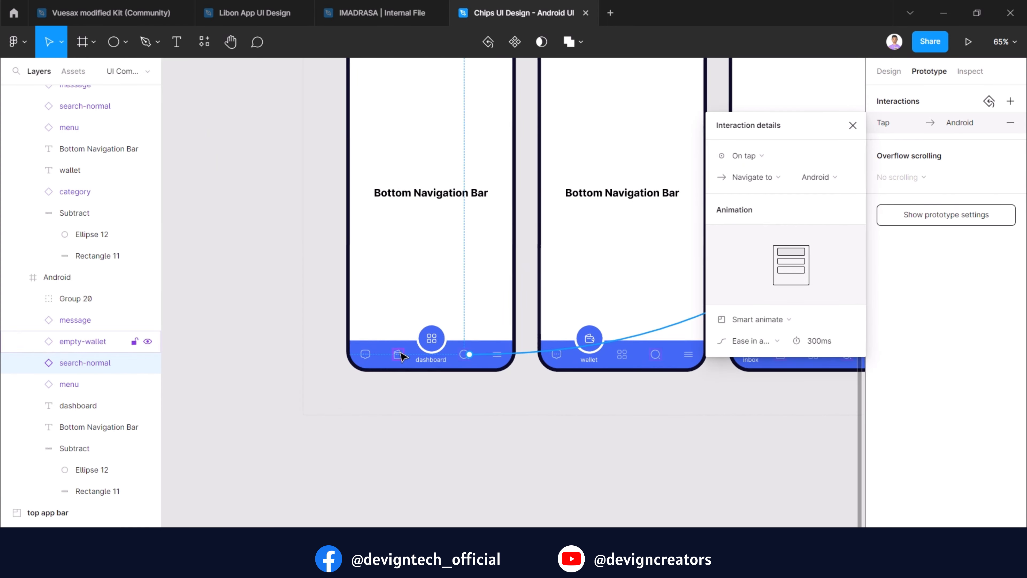
Connect the dashboard frame's wallet icon to the wallet frame and its message icon to the inbox frame.
click(400, 354)
scroll(401, 364, down, 2)
click(279, 365)
drag(554, 370, 622, 374)
drag(596, 431, 445, 440)
Connect the inbox frame's wallet icon to the wallet frame and its category icon to the dashboard frame.
scroll(481, 389, up, 2)
click(484, 381)
scroll(514, 394, down, 1)
drag(493, 381, 355, 302)
scroll(488, 415, left, 1)
scroll(487, 415, down, 1)
click(541, 382)
drag(546, 382, 324, 299)
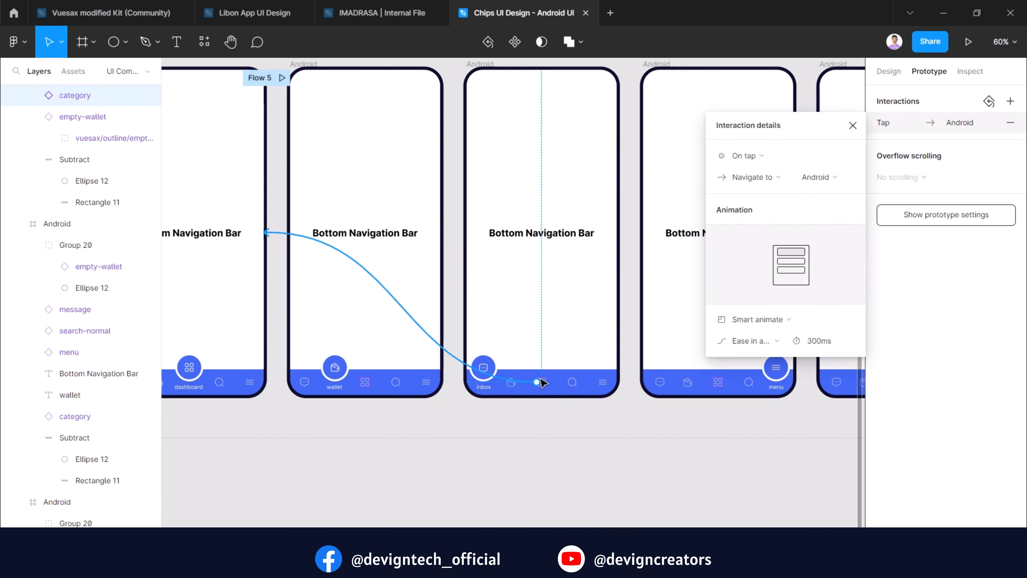
Connect the inbox frame's search icon to the search frame and its menu icon to the menu frame.
click(572, 382)
drag(832, 347, 834, 348)
click(604, 382)
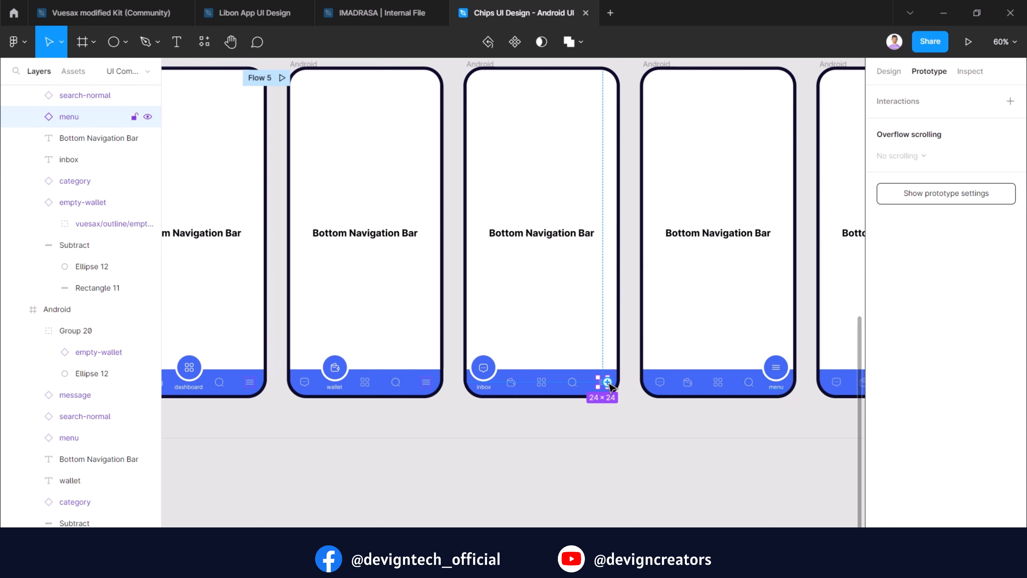
drag(607, 382, 712, 327)
Connect the menu frame's search icon to the search frame and its category icon to the dashboard frame.
drag(670, 453, 498, 451)
click(581, 384)
click(576, 382)
drag(580, 381, 684, 360)
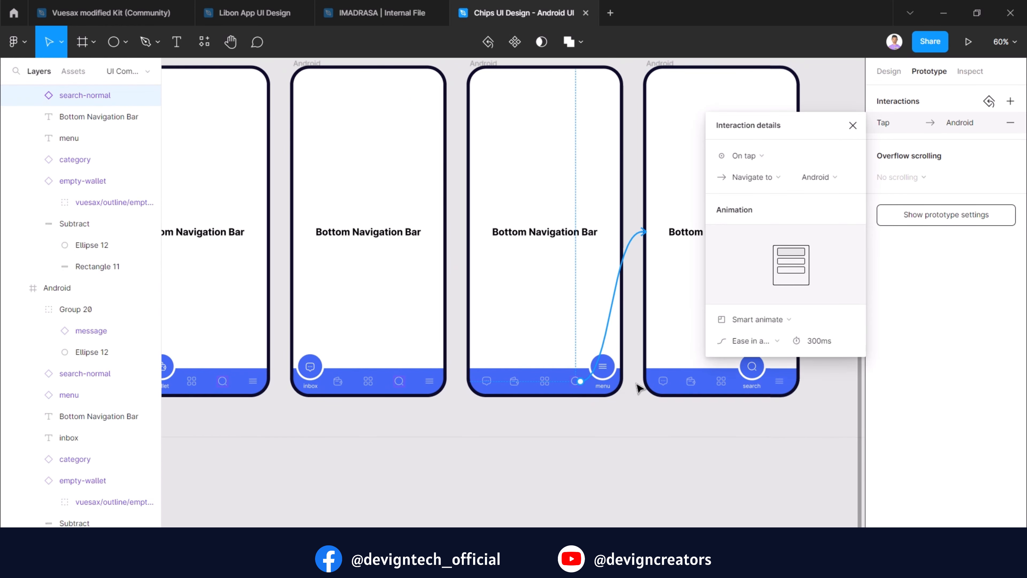
click(546, 382)
drag(549, 381, 245, 339)
Connect the menu frame's wallet icon to the wallet frame and its message icon to the inbox frame.
scroll(392, 432, down, 2)
scroll(617, 397, up, 3)
click(632, 397)
drag(629, 394, 273, 336)
click(603, 396)
double_click(603, 392)
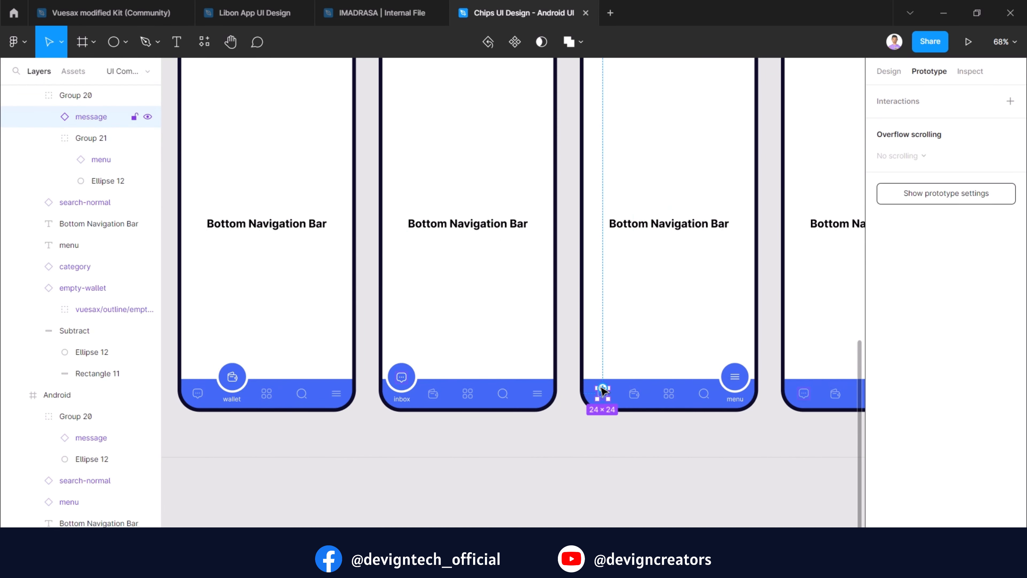
drag(598, 393, 530, 380)
Connect the inactive tab icons in the search frame to their matching frames and clear the selection.
scroll(527, 457, down, 2)
scroll(566, 425, right, 3)
click(606, 395)
click(649, 394)
scroll(698, 425, down, 1)
scroll(770, 442, left, 3)
drag(761, 408, 297, 382)
drag(492, 511, 491, 518)
click(491, 518)
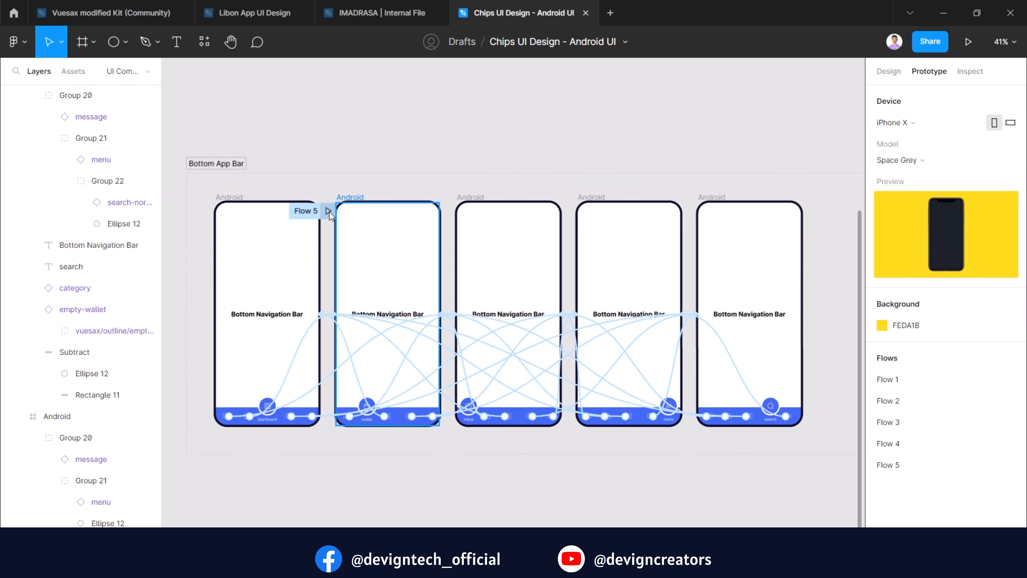
Preview Flow 5 and test the tab transitions to search, dashboard, wallet and inbox in the prototype.
click(327, 210)
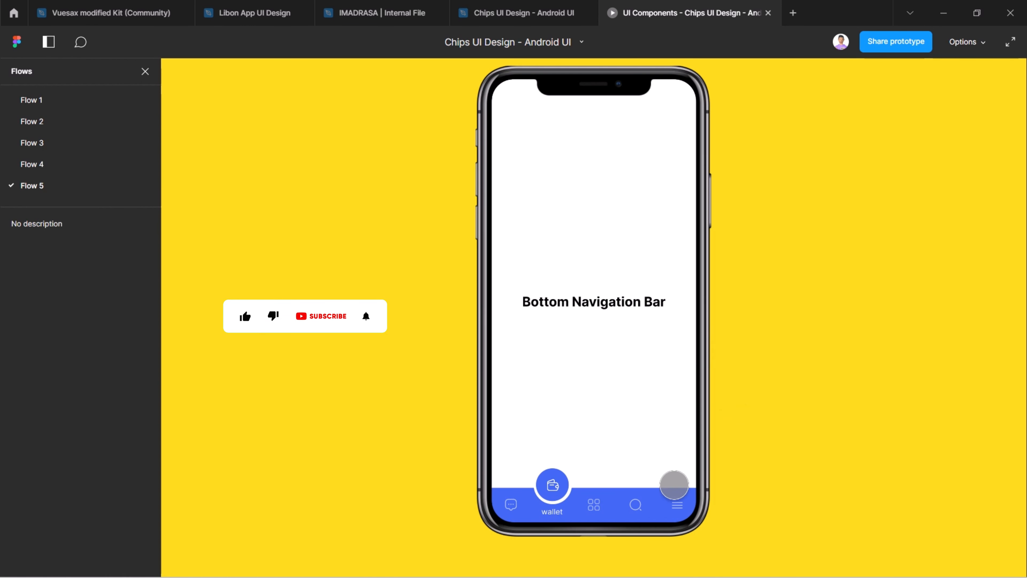
click(638, 506)
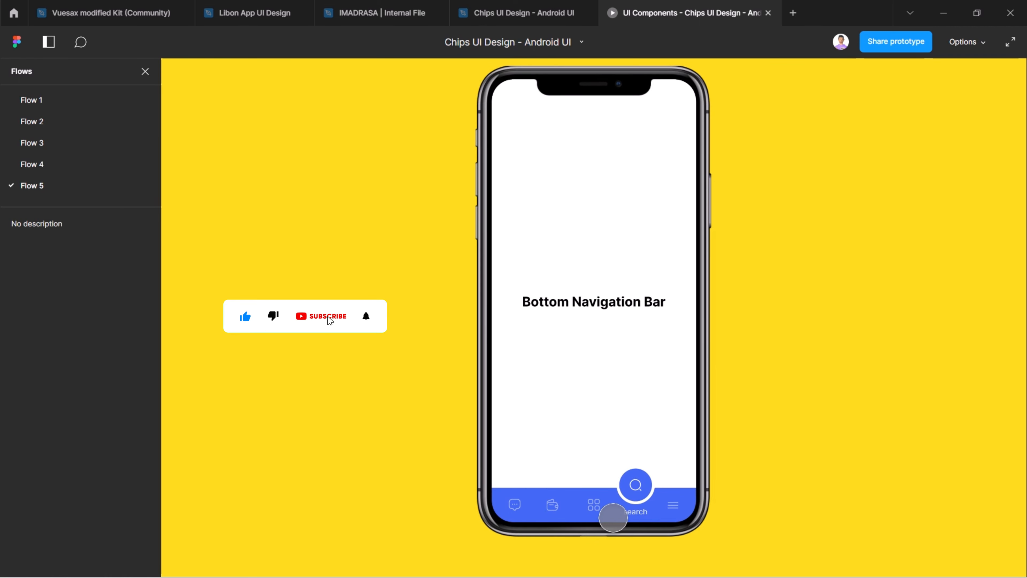
click(594, 502)
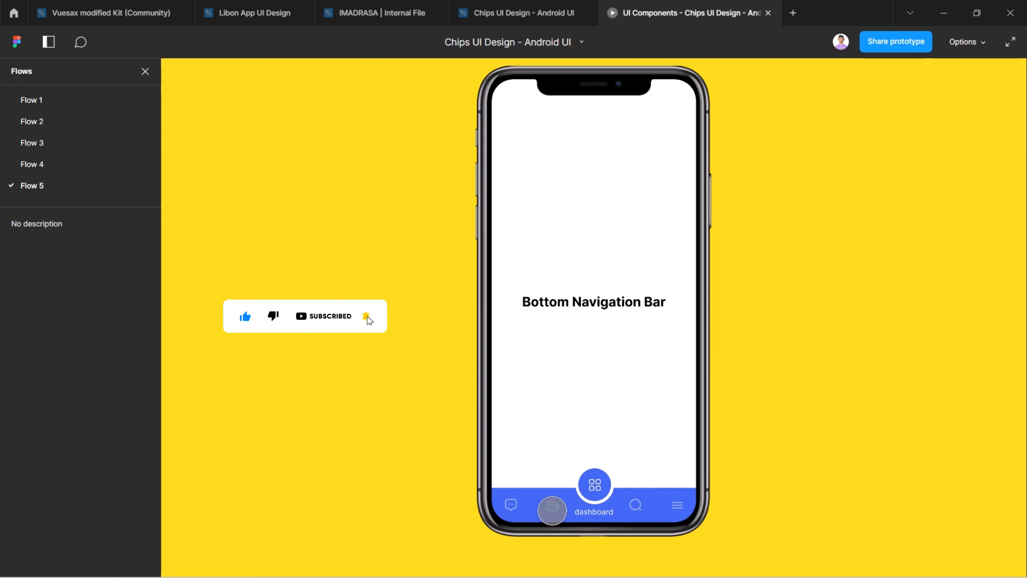
click(551, 508)
click(519, 504)
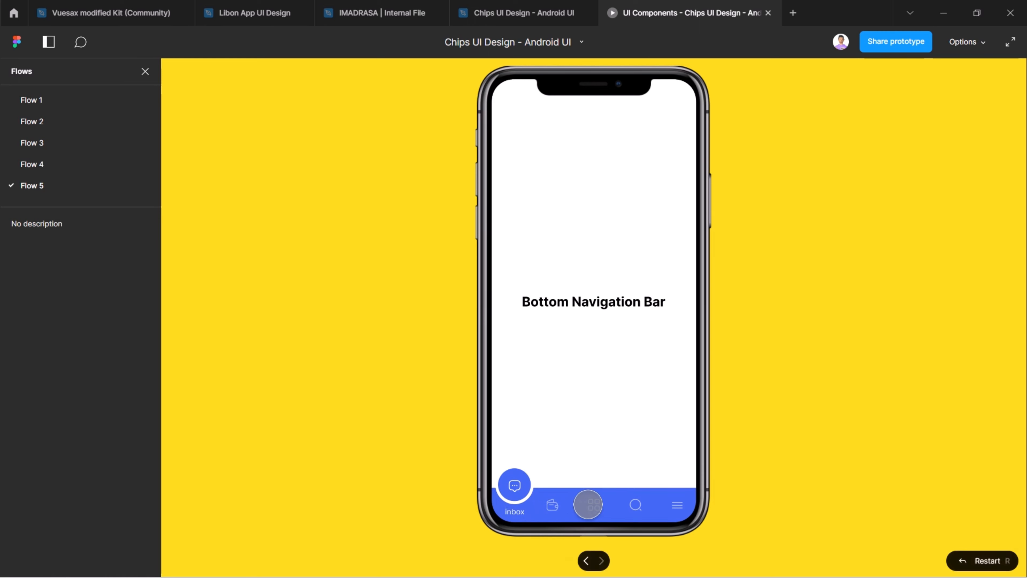
click(587, 503)
click(511, 504)
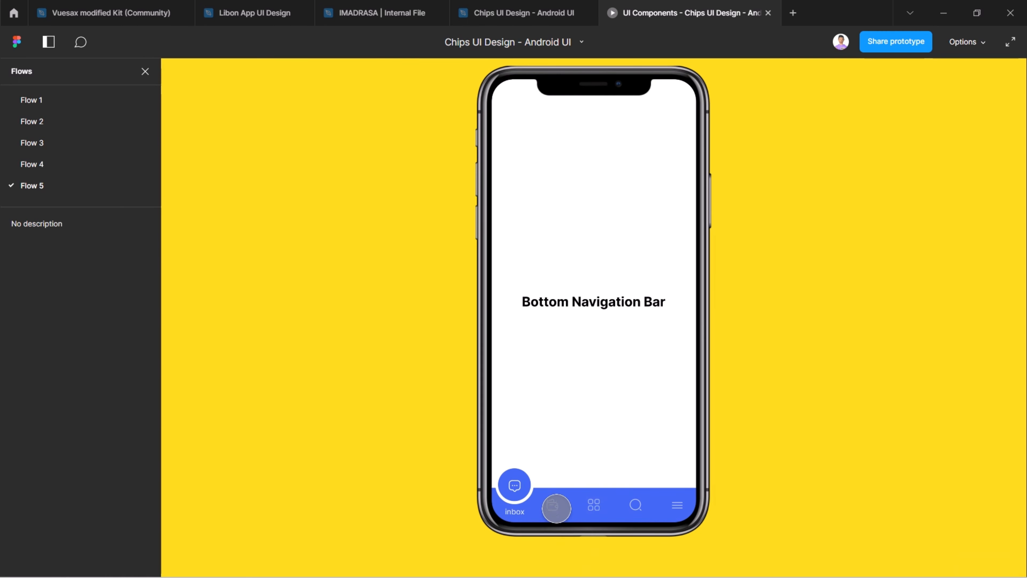